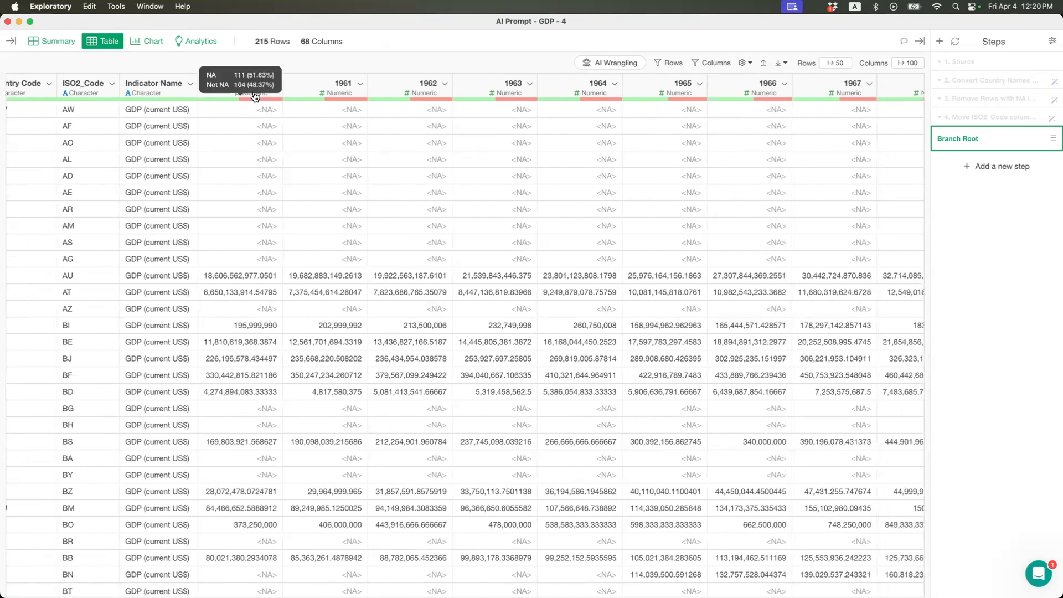
Ask the AI data wrangling prompt to "Transform Year columns into a single column" on the GDP data
scroll(416, 184, "right", 10)
scroll(415, 188, "right", 4)
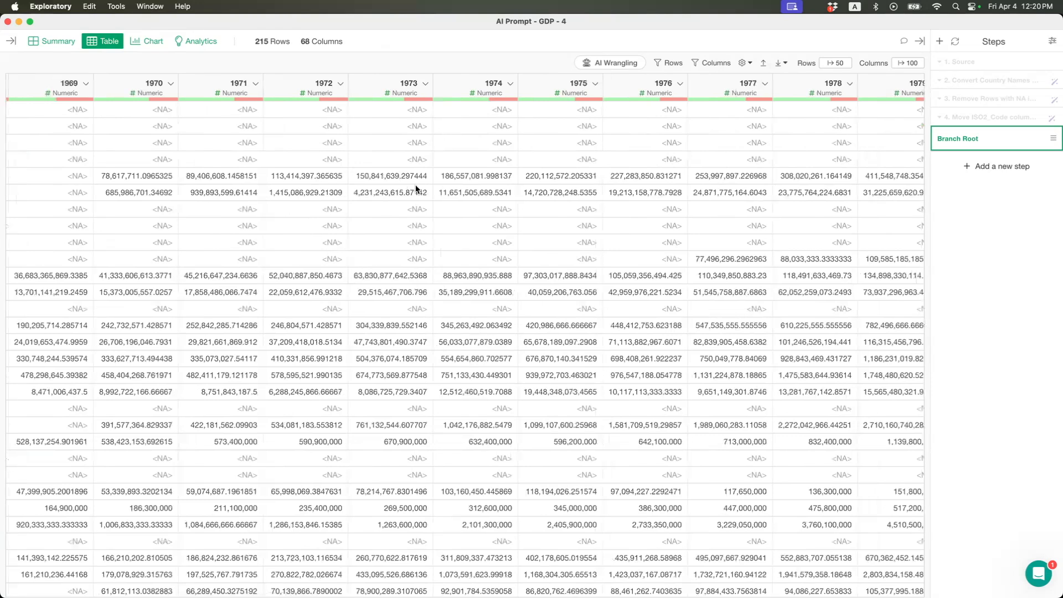
scroll(415, 188, "left", 20)
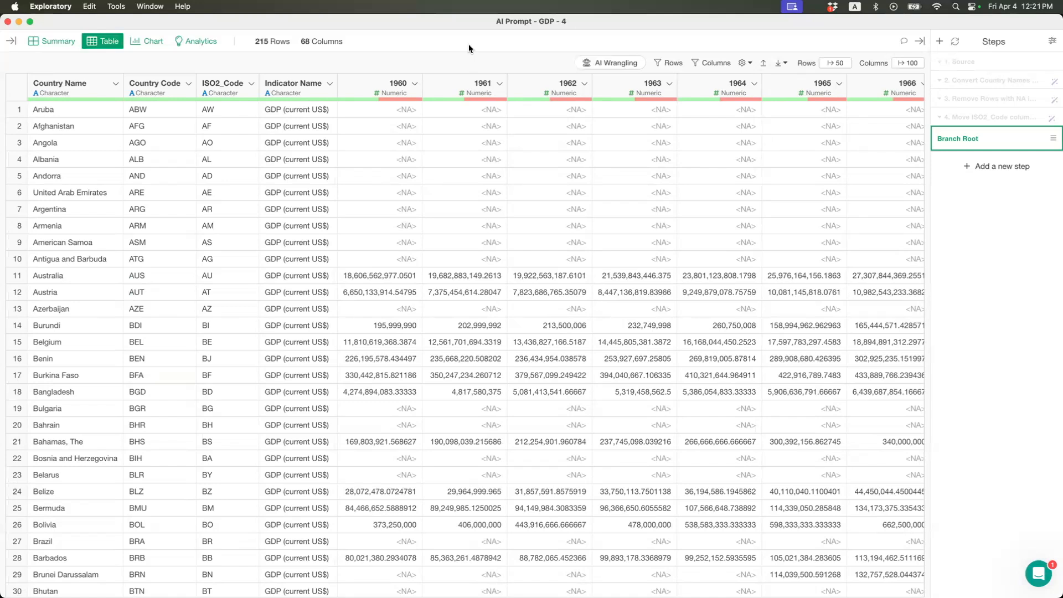
left_click(614, 66)
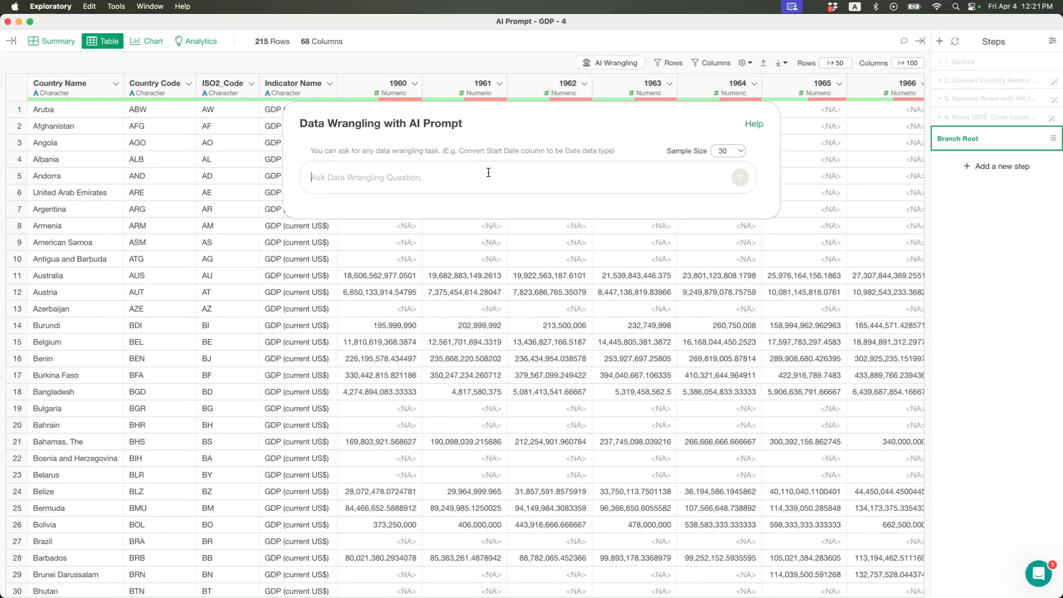
type("Trans")
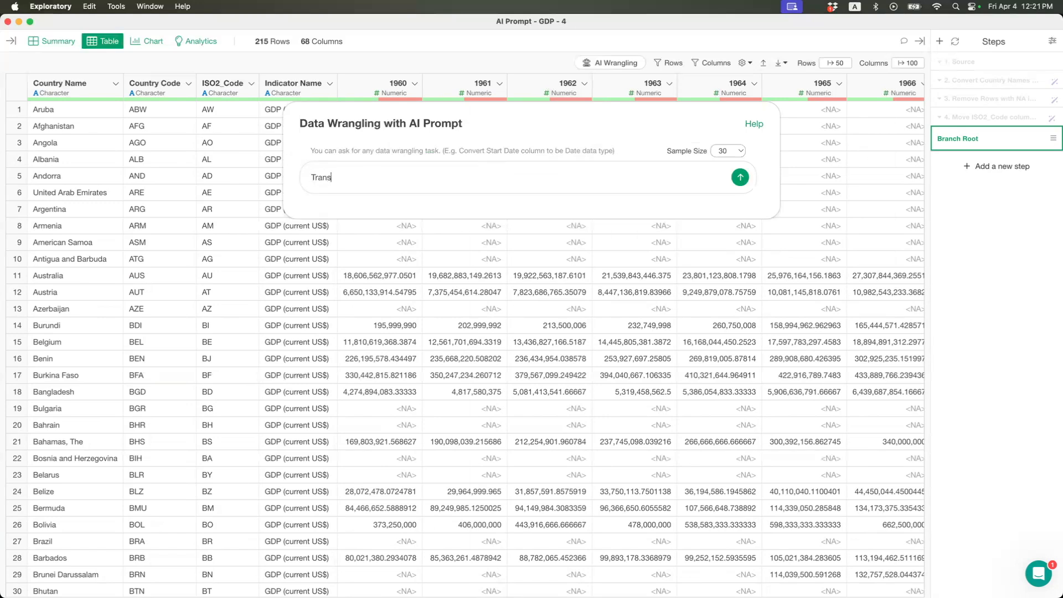
key("BackSpace")
key("BackSpace")
key("BackSpace")
key("BackSpace")
key("BackSpace")
type("Con")
key("BackSpace")
key("BackSpace")
key("BackSpace")
type("Tarnsfo")
type("rm")
key("BackSpace")
key("BackSpace")
key("BackSpace")
key("BackSpace")
key("BackSpace")
key("BackSpace")
key("BackSpace")
key("BackSpace")
type("ransform")
type(" Year column")
type("s t")
type("nto ")
type("a single col")
type("umn")
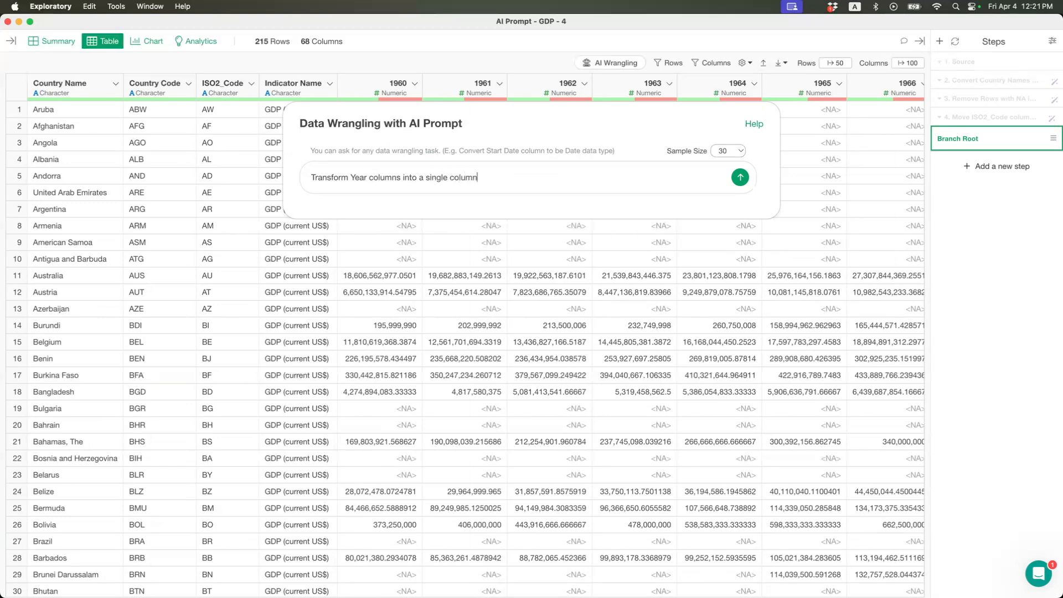
key("Return")
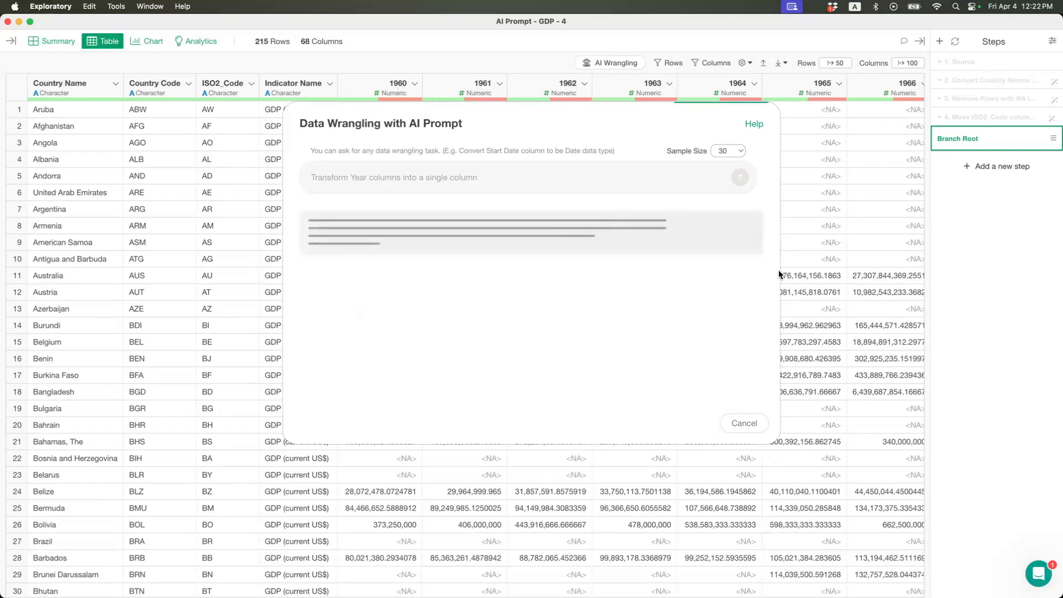
Review the generated pivot_longer script with its function notes and expected results, and run it as a step
scroll(864, 345, "right", 20)
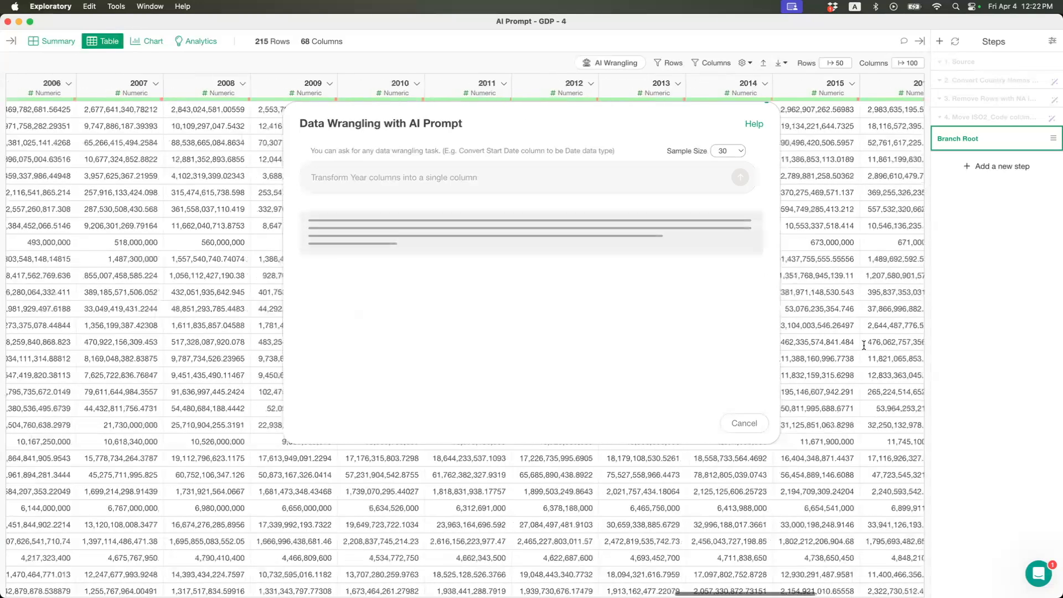
scroll(864, 344, "right", 5)
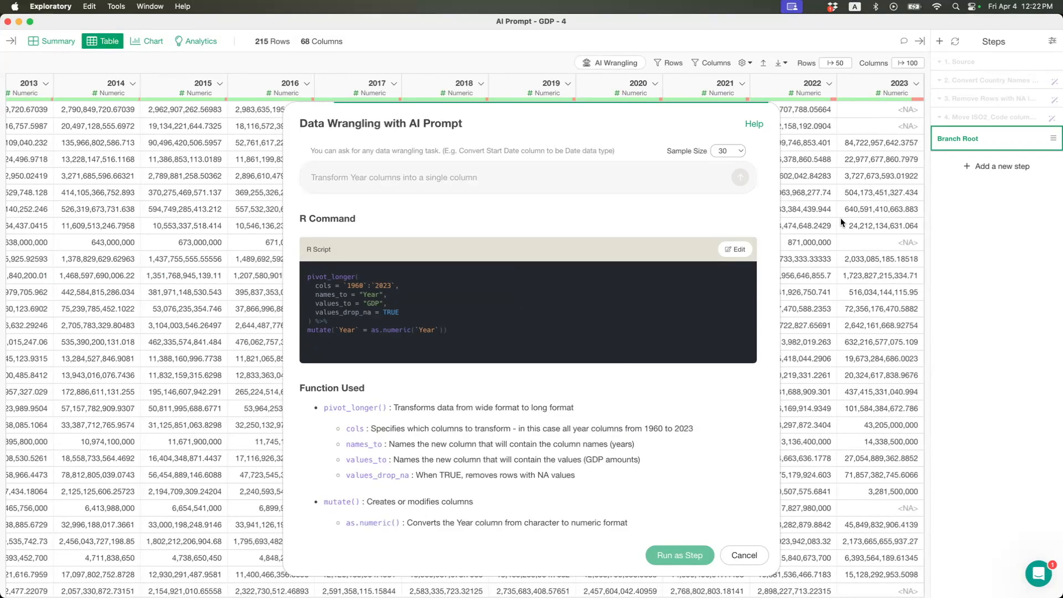
scroll(826, 226, "left", 20)
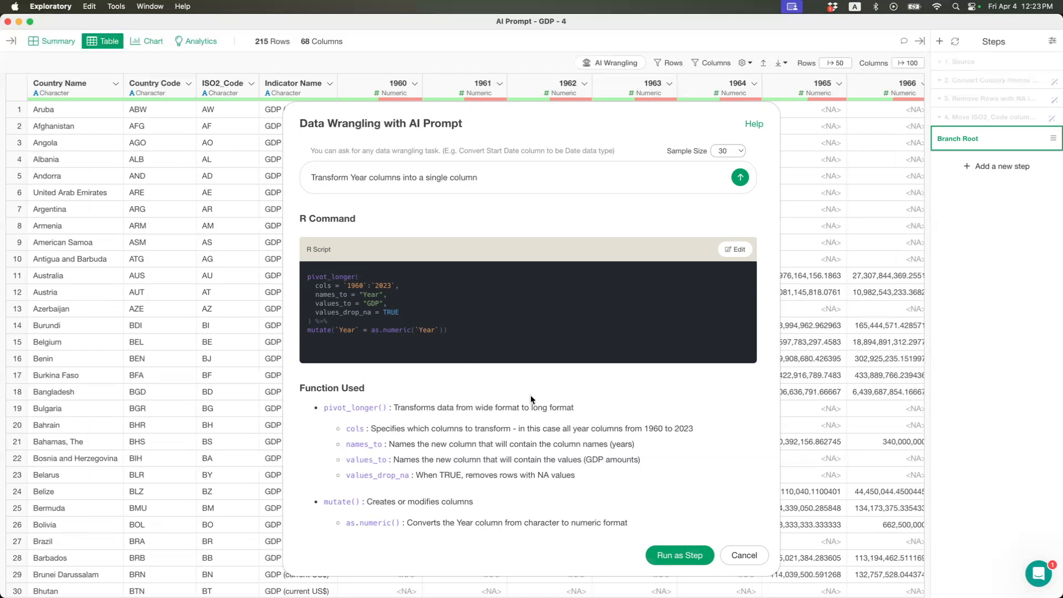
scroll(511, 468, "down", 2)
scroll(511, 468, "down", 5)
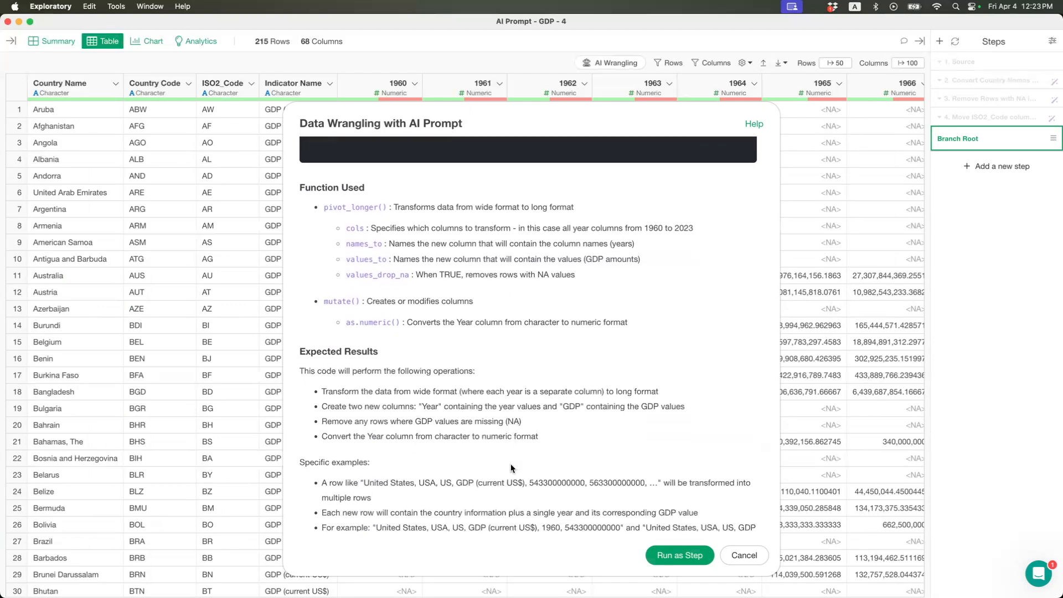
scroll(511, 464, "down", 1)
scroll(497, 299, "up", 2)
scroll(497, 299, "up", 3)
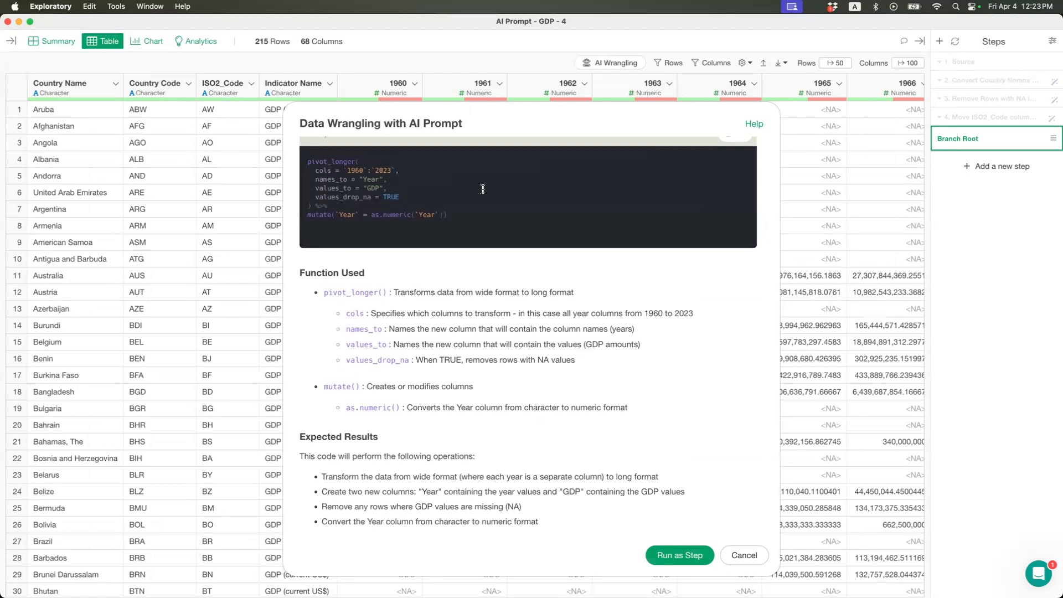
scroll(497, 295, "down", 3)
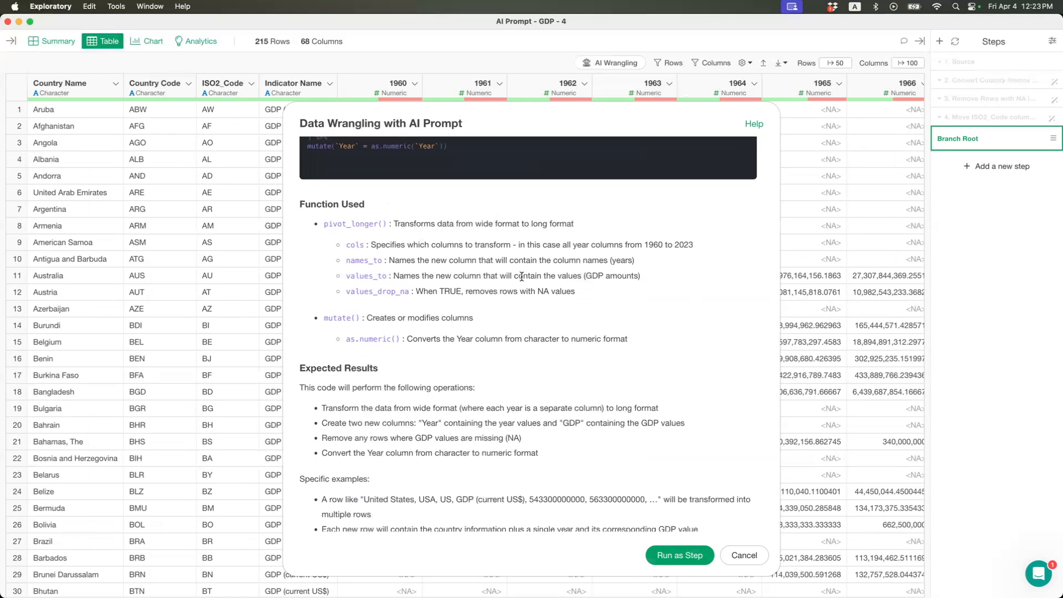
scroll(520, 274, "down", 2)
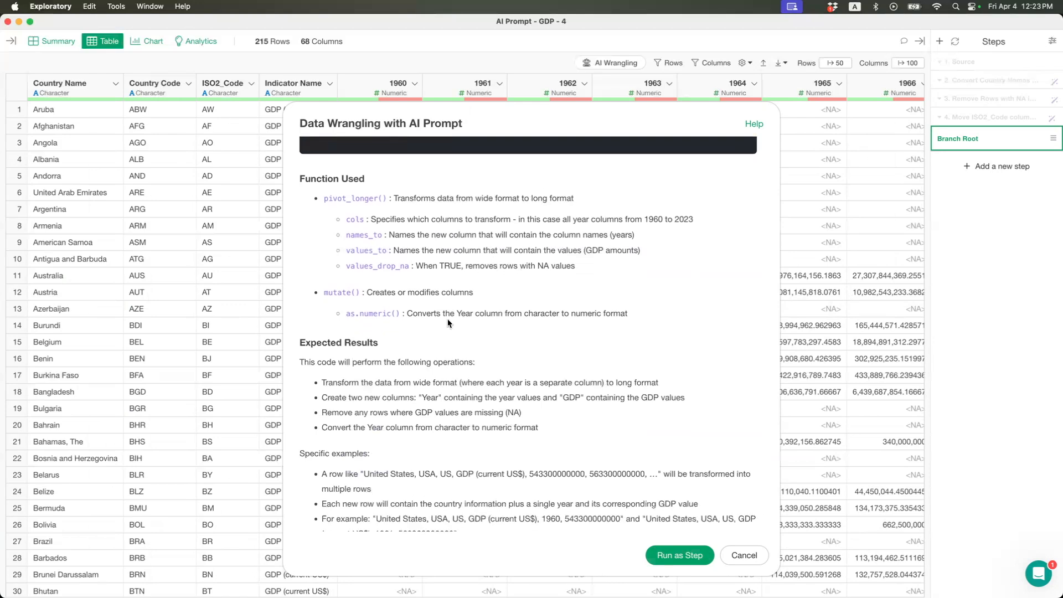
scroll(466, 306, "down", 2)
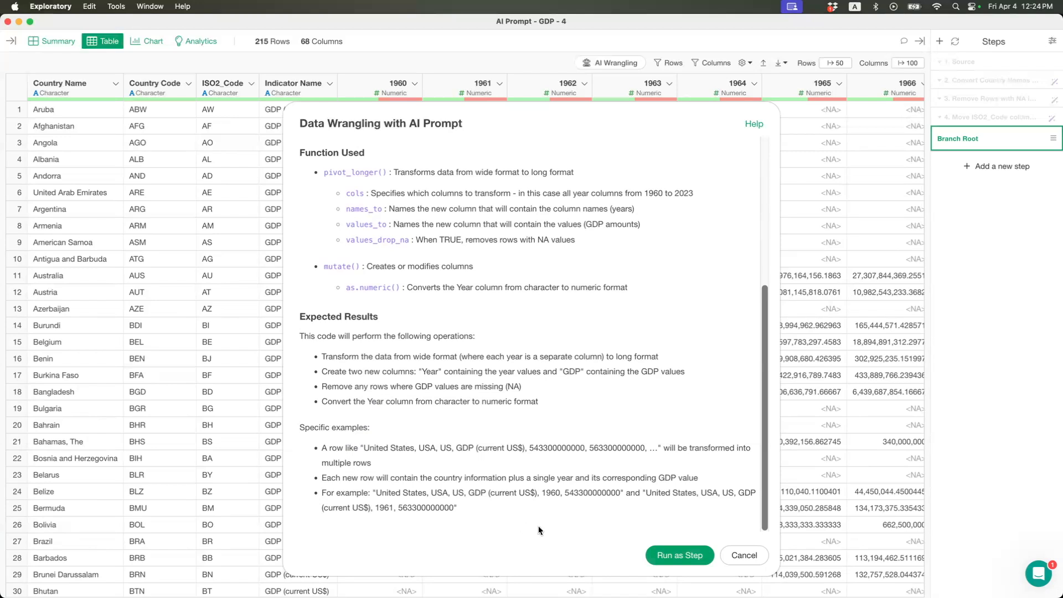
left_click(676, 558)
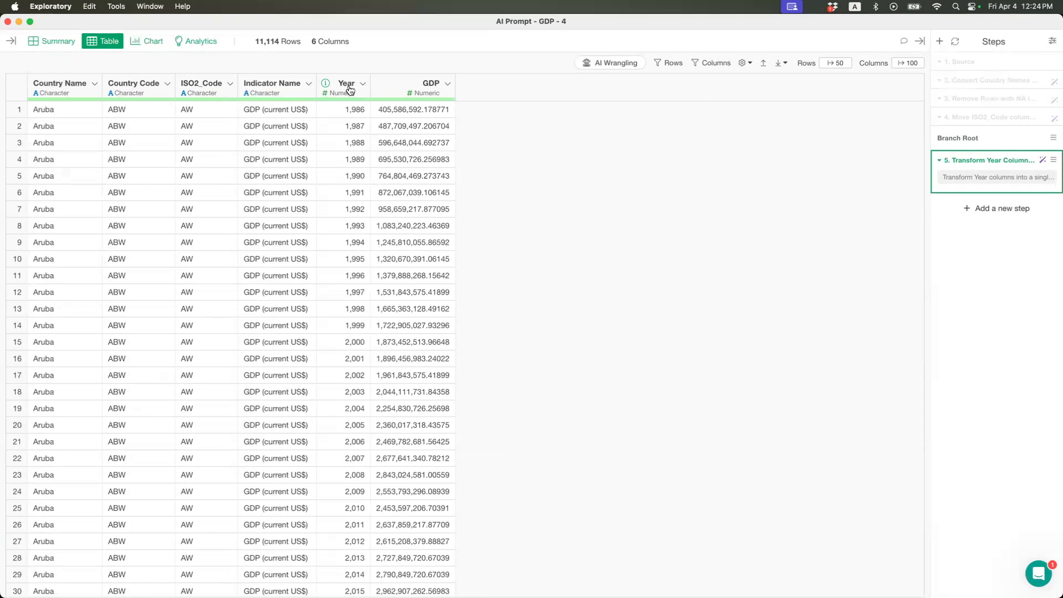
Create a new Line chart with Year on the X axis and GDP on the Y axis
left_click(153, 39)
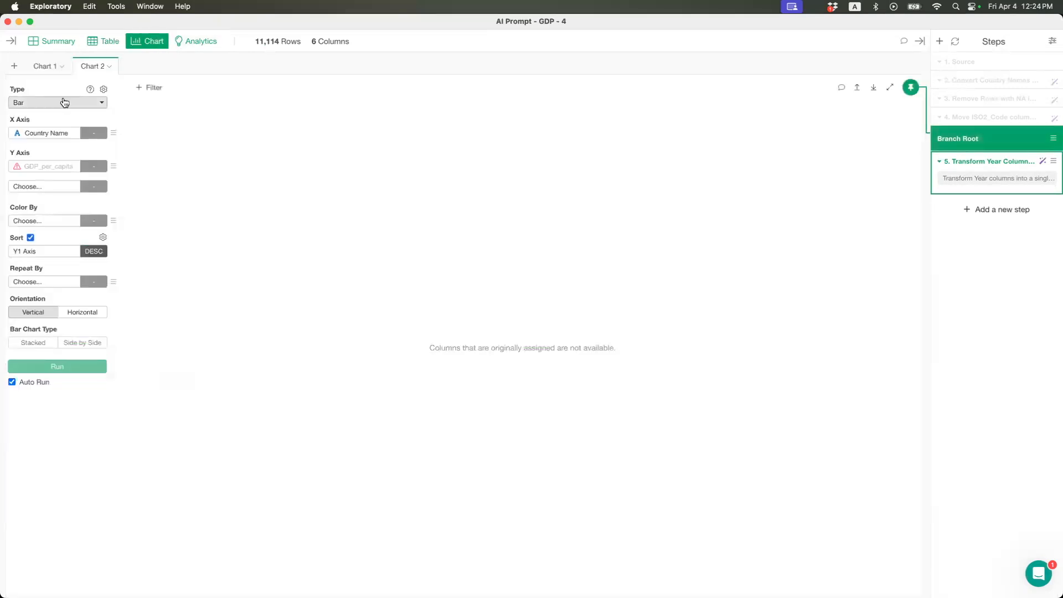
left_click(14, 66)
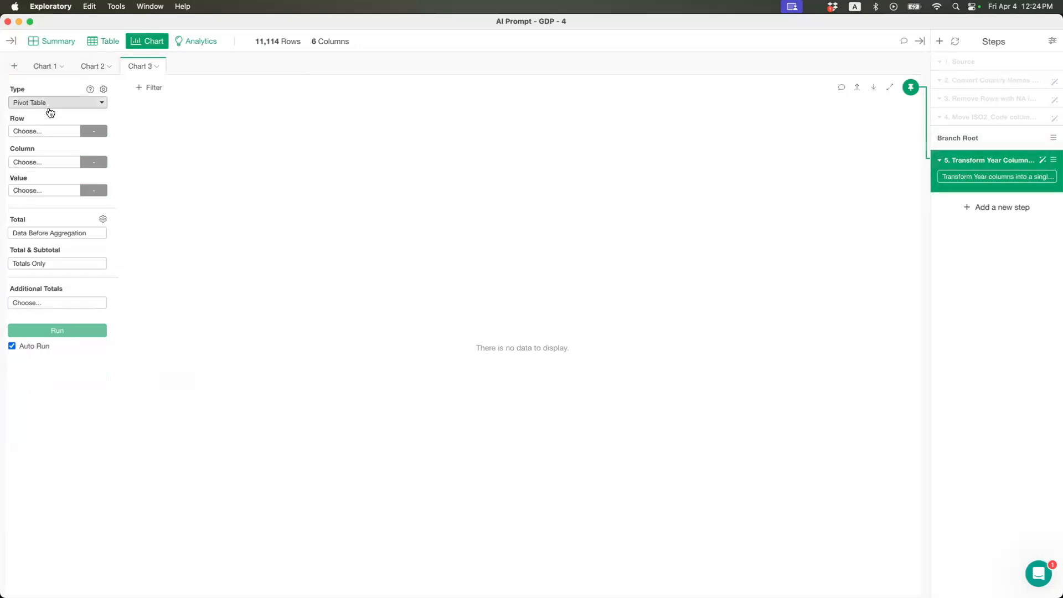
left_click(48, 104)
left_click(51, 173)
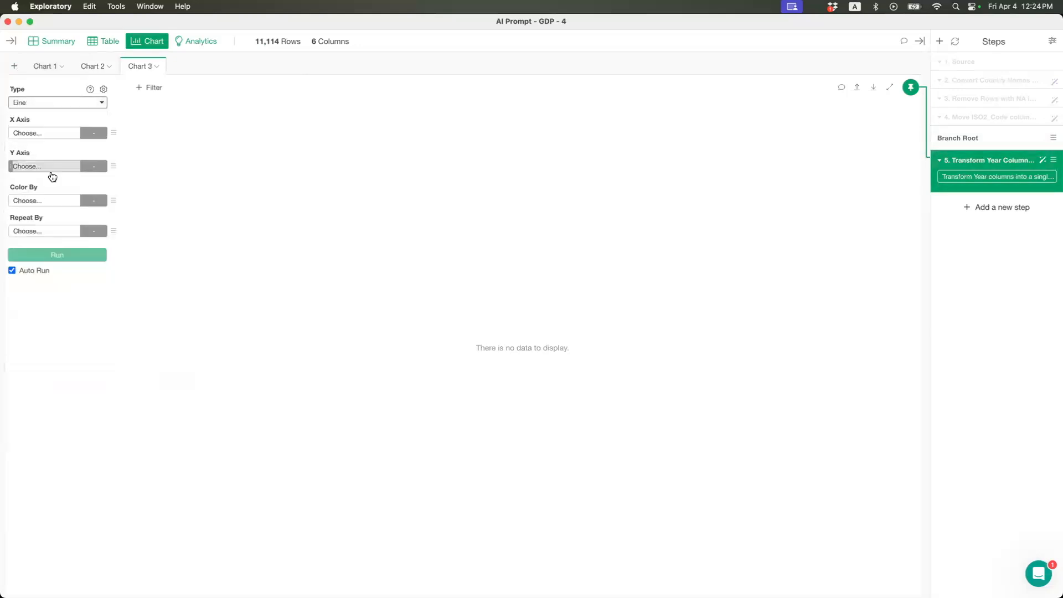
left_click(42, 133)
left_click(62, 233)
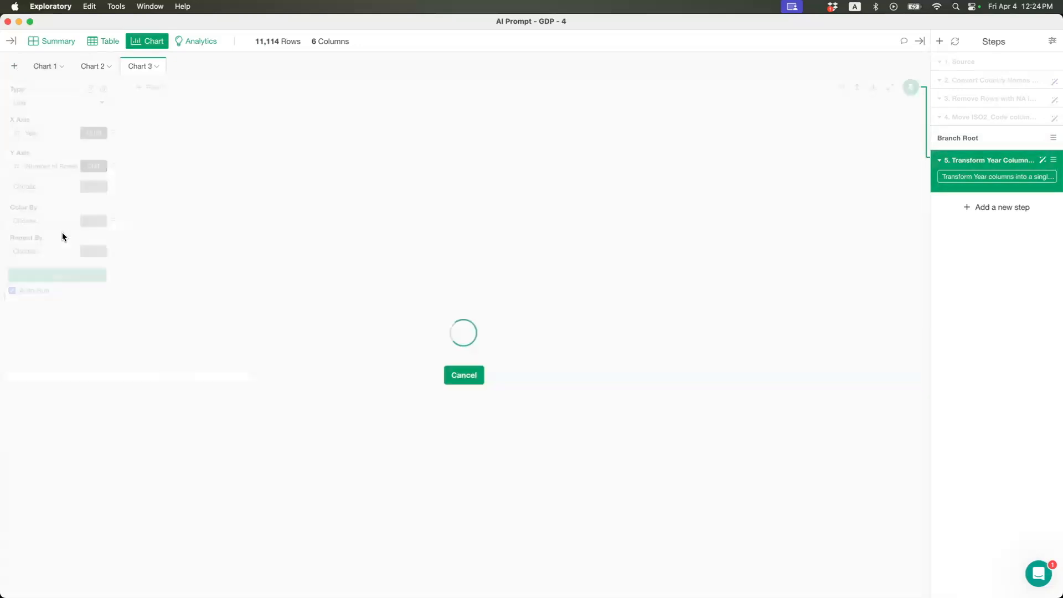
left_click(39, 166)
left_click(53, 300)
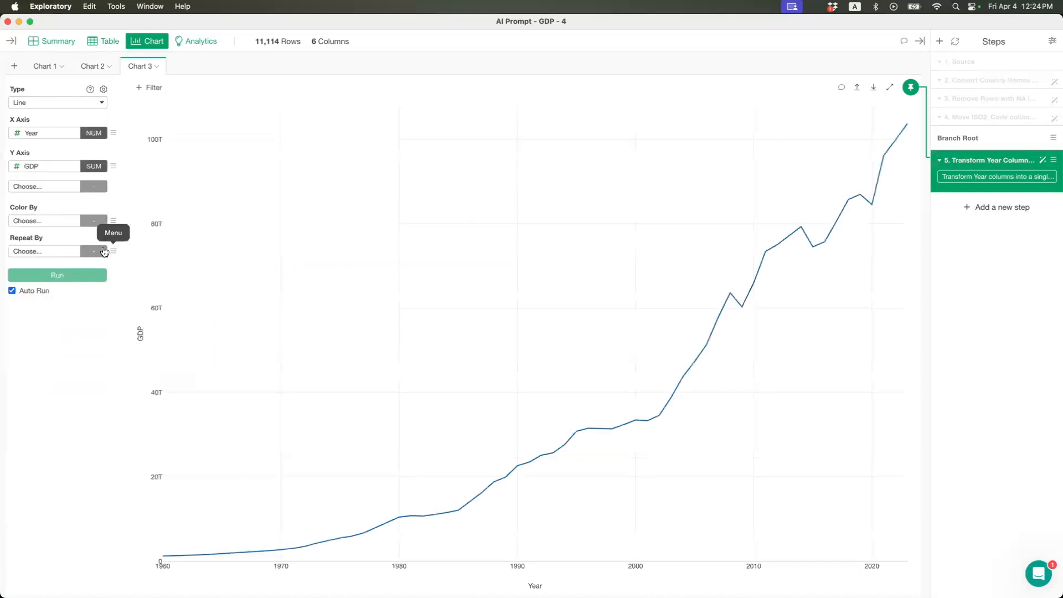
Color the GDP line chart by Country Name
left_click(47, 224)
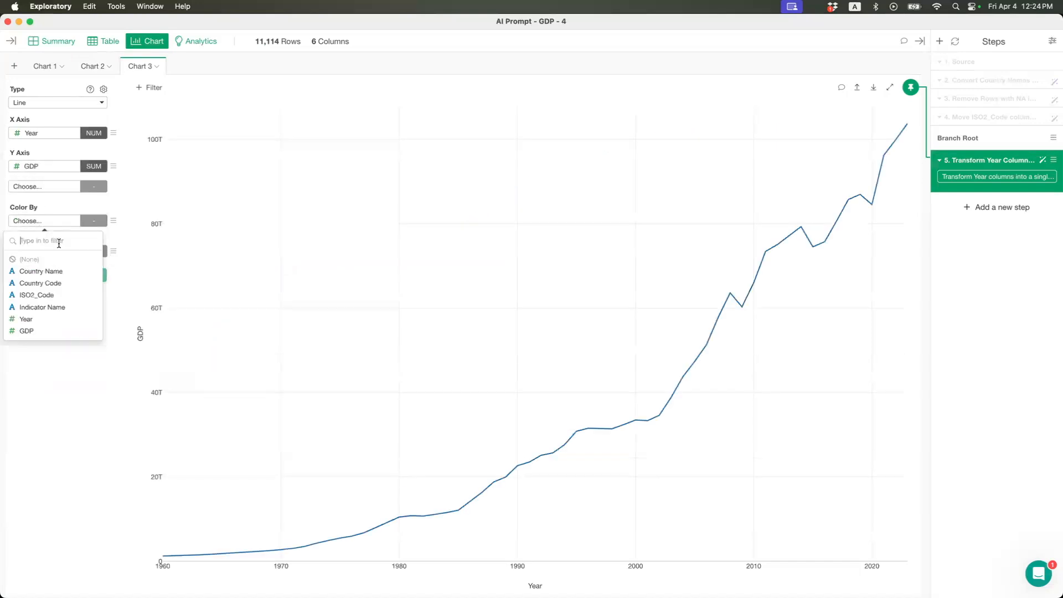
left_click(67, 272)
left_click(447, 142)
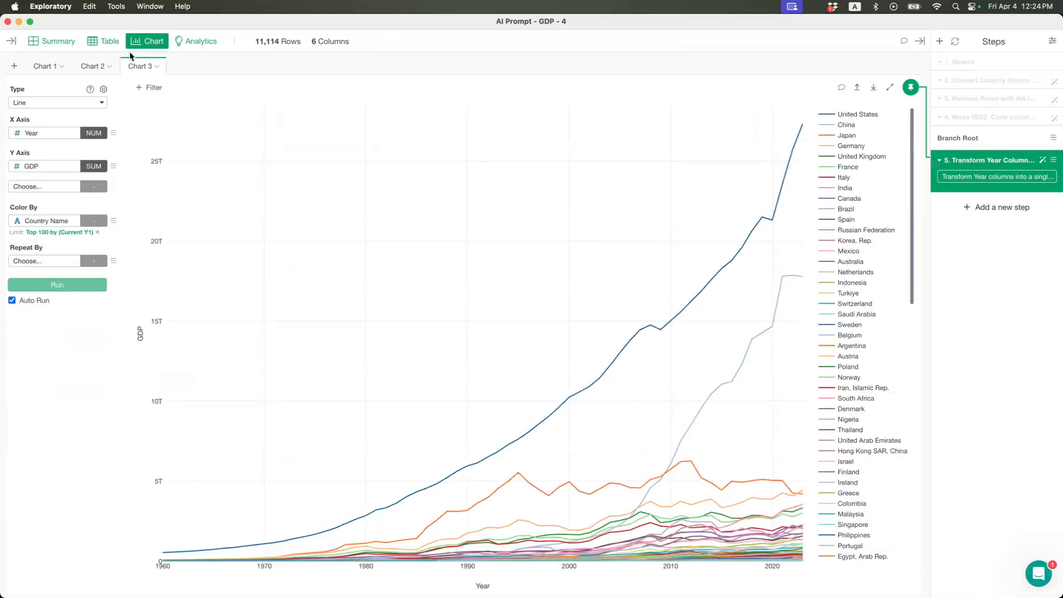
Return to the table view and inspect the Population data frame's columns before going back to GDP - 4
left_click(104, 44)
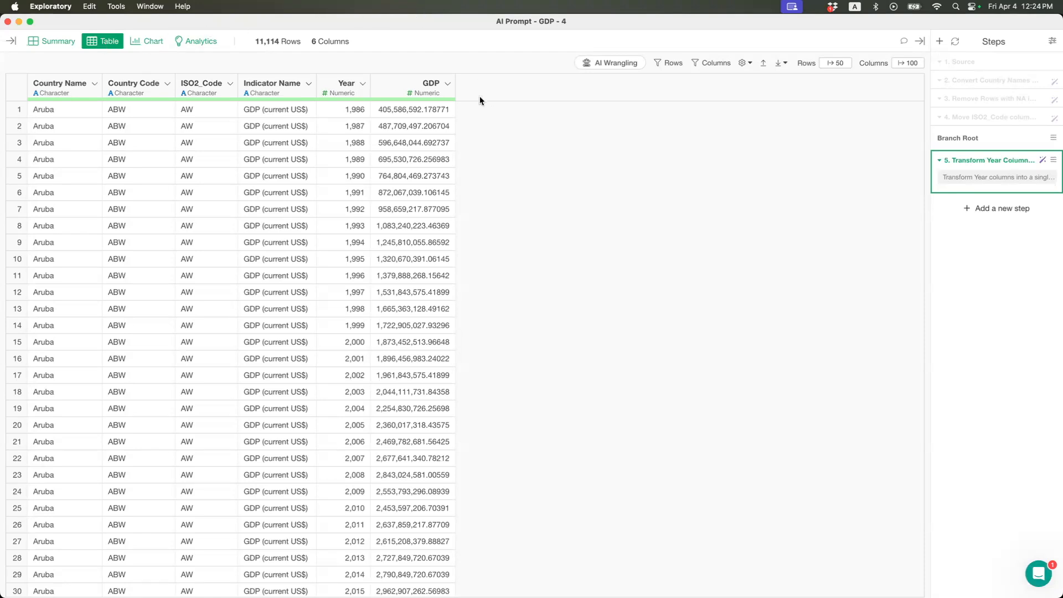
left_click(11, 41)
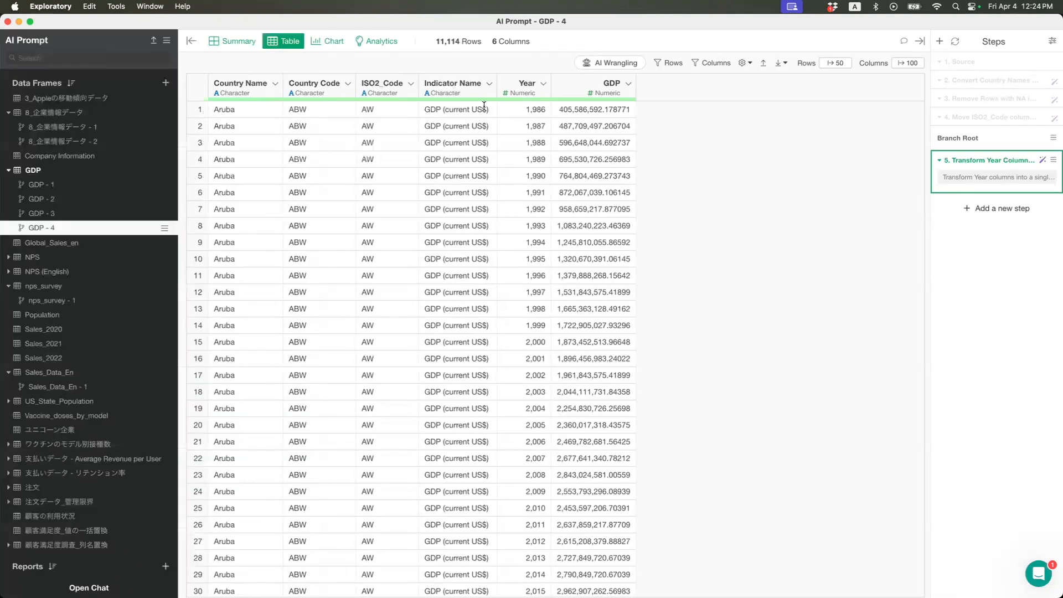
left_click(68, 315)
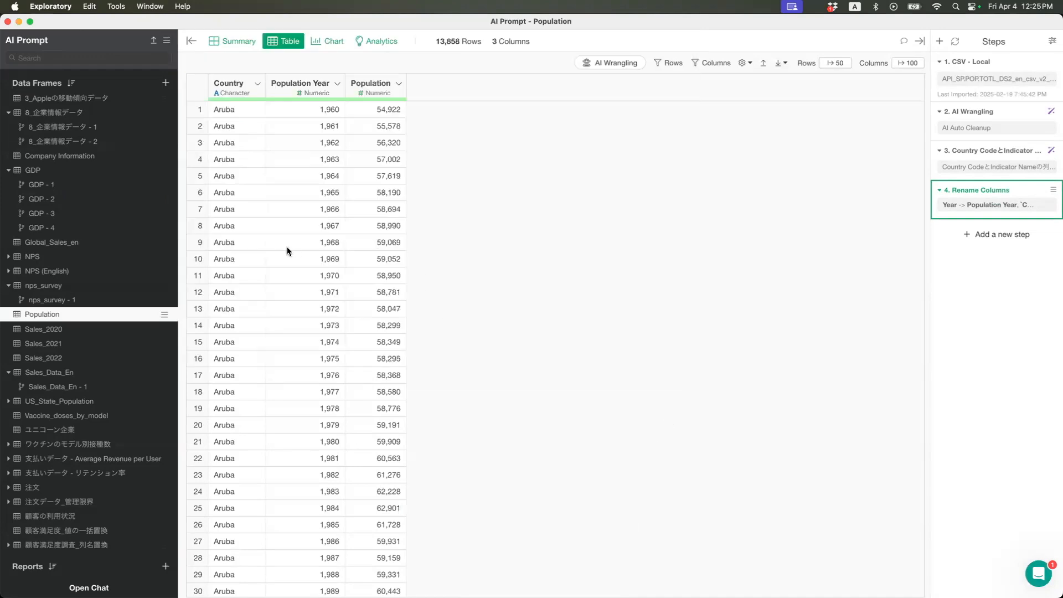
left_click(85, 228)
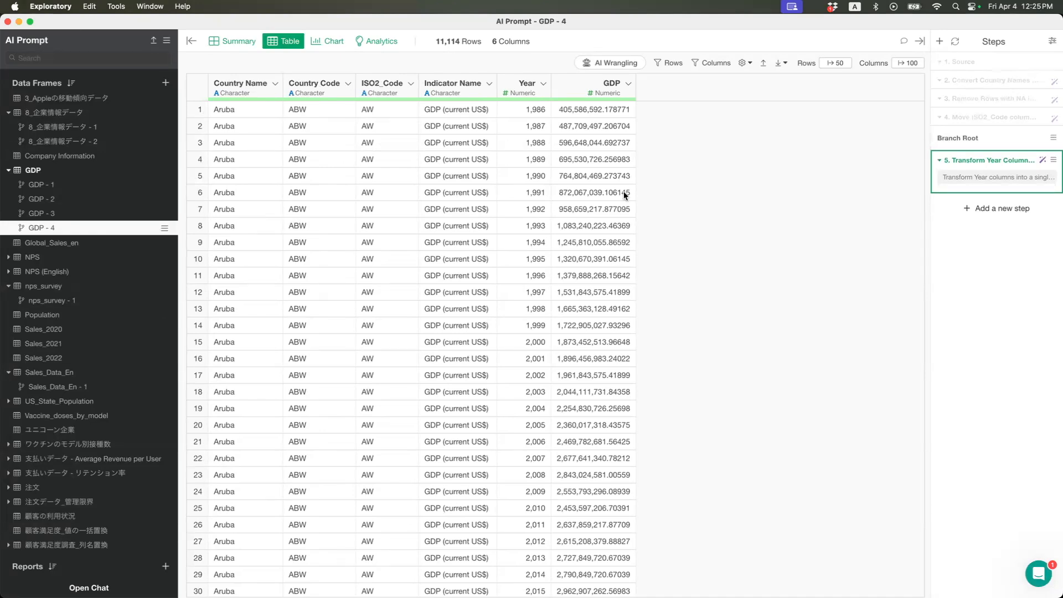
Start a new AI data wrangling prompt with "Join with" and insert a reference to the Population data frame
left_click(618, 69)
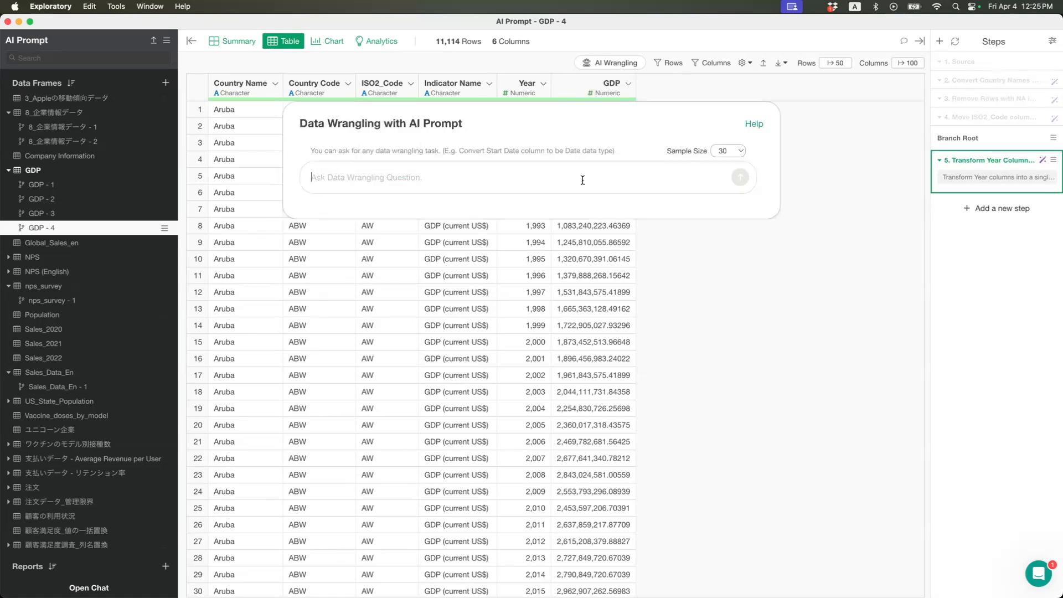
type("Join with")
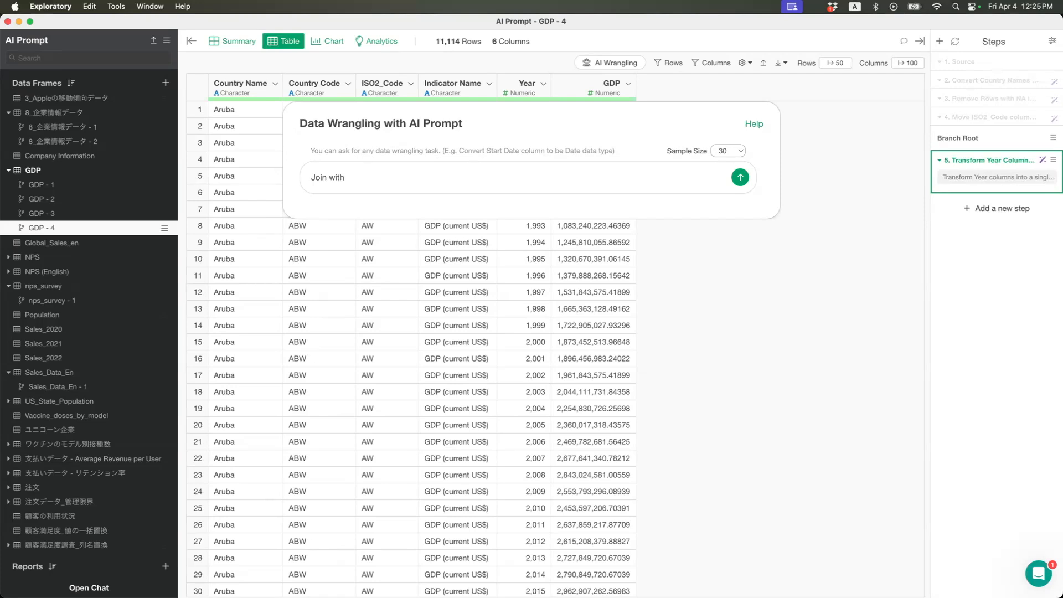
type("$")
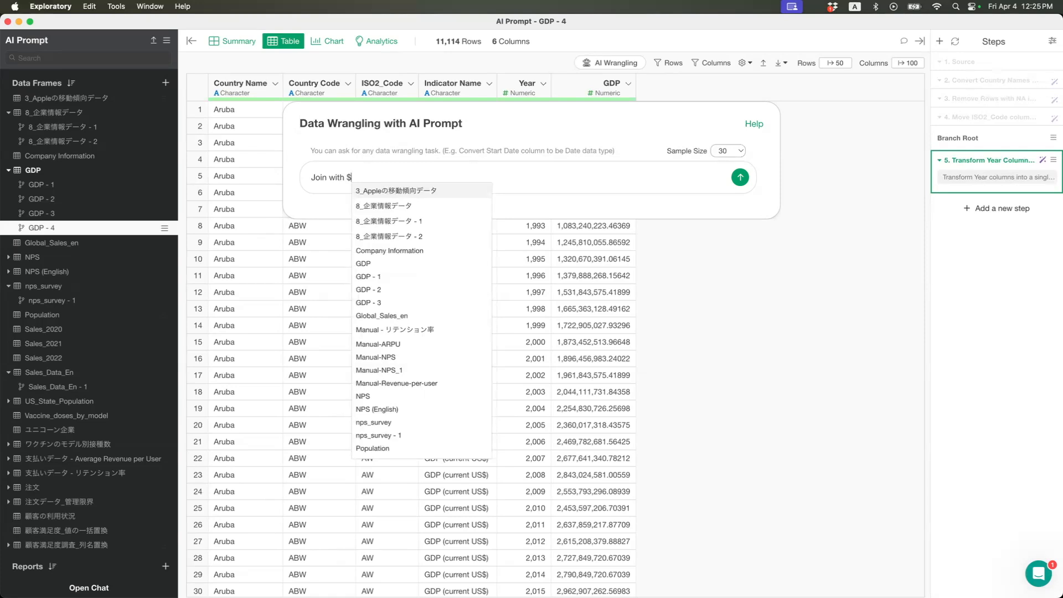
type("po")
key("Return")
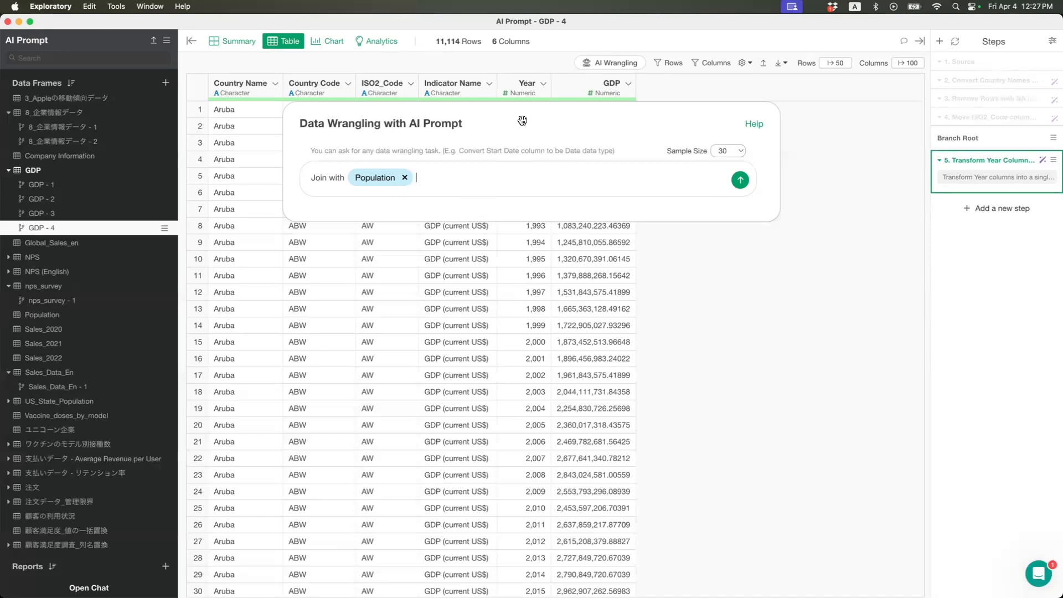
Check the available sample size options for the AI prompt without changing the setting
left_click(734, 150)
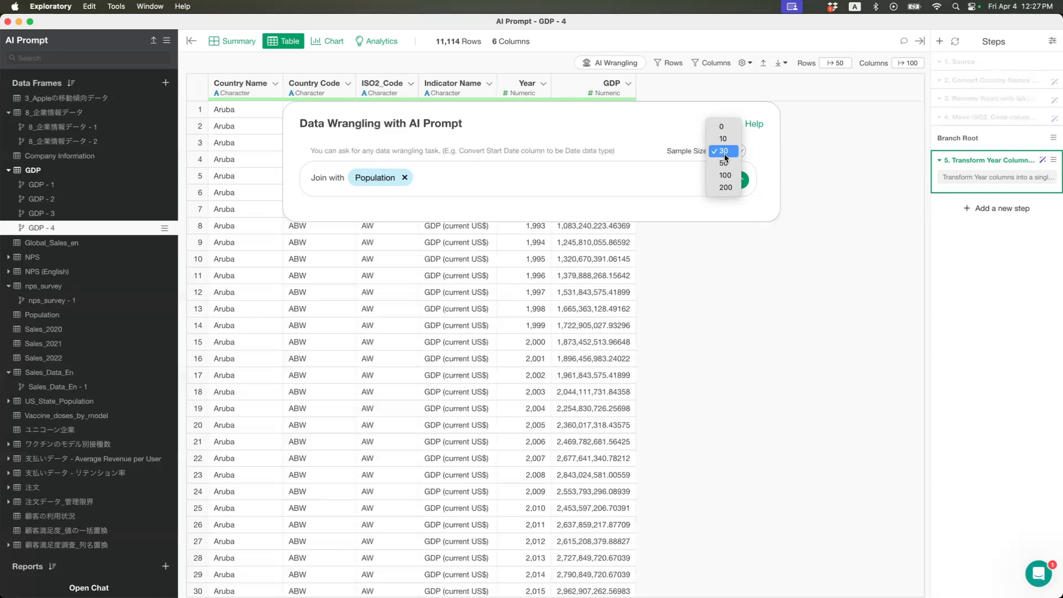
left_click(660, 140)
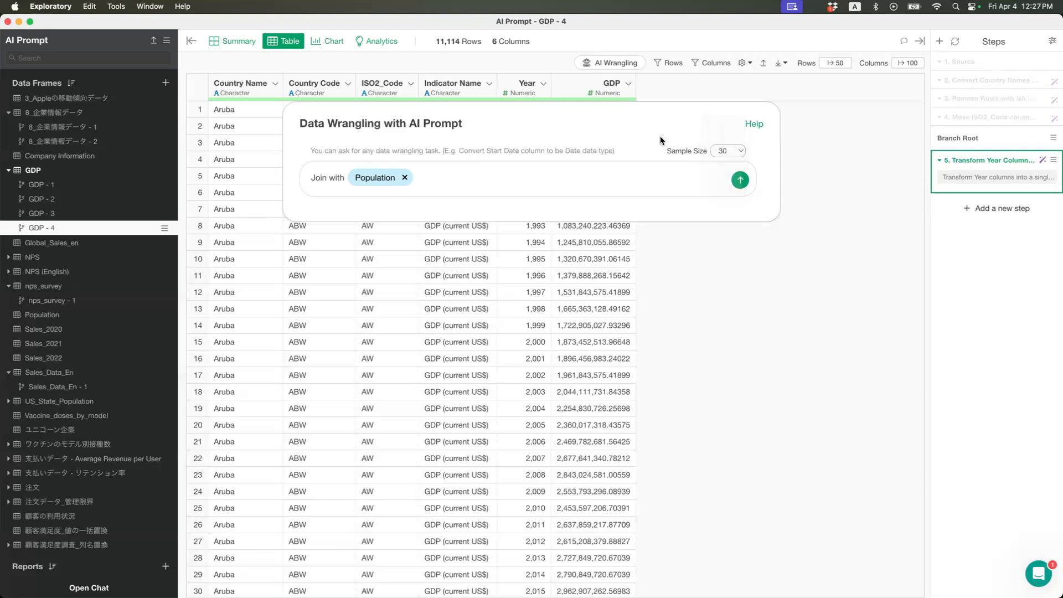
left_click(729, 154)
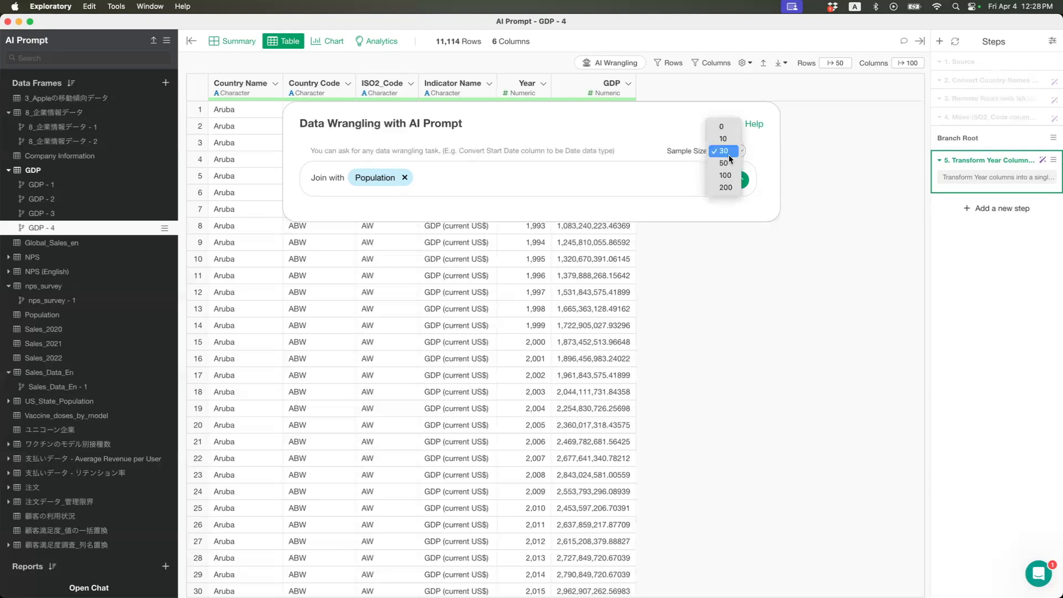
left_click(594, 141)
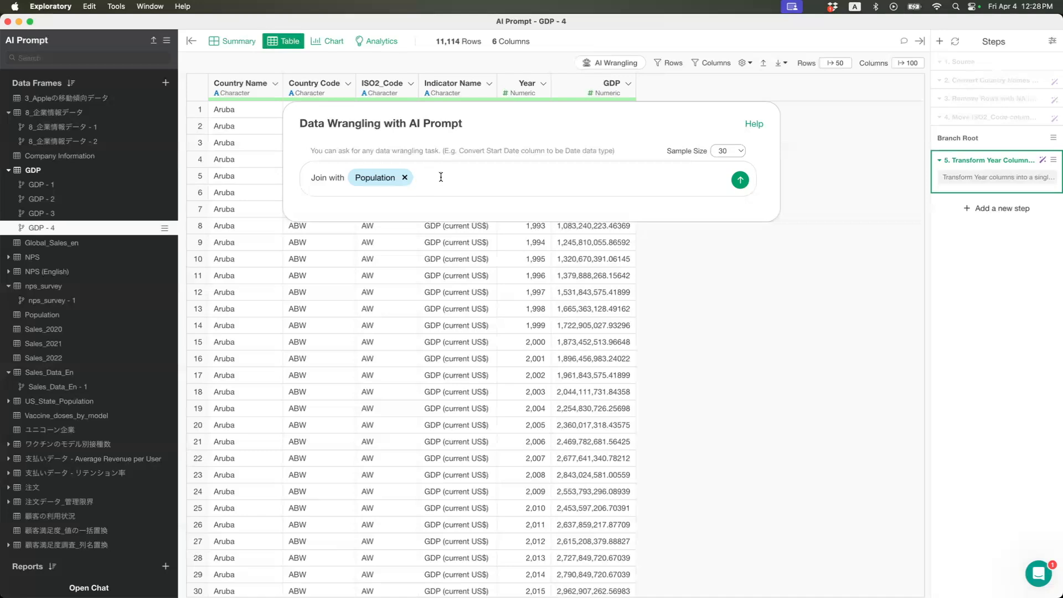
Complete the join prompt with the word "data" after the Population reference and submit it
type("data")
key("Return")
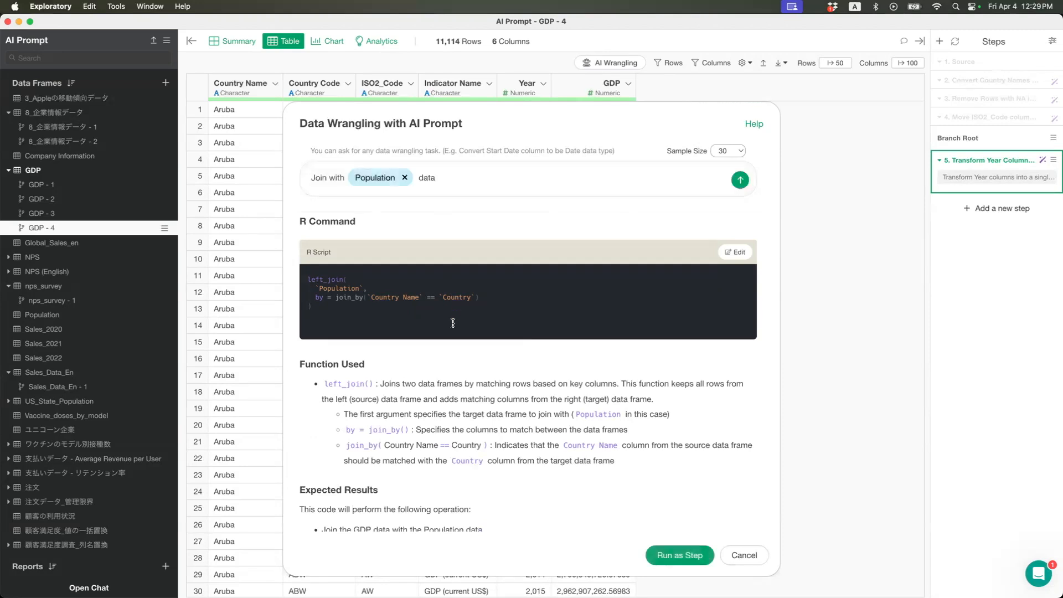
Extend the join prompt with "by using Country Name and Year" after "data" and resubmit it
left_click_drag(509, 113, 591, 151)
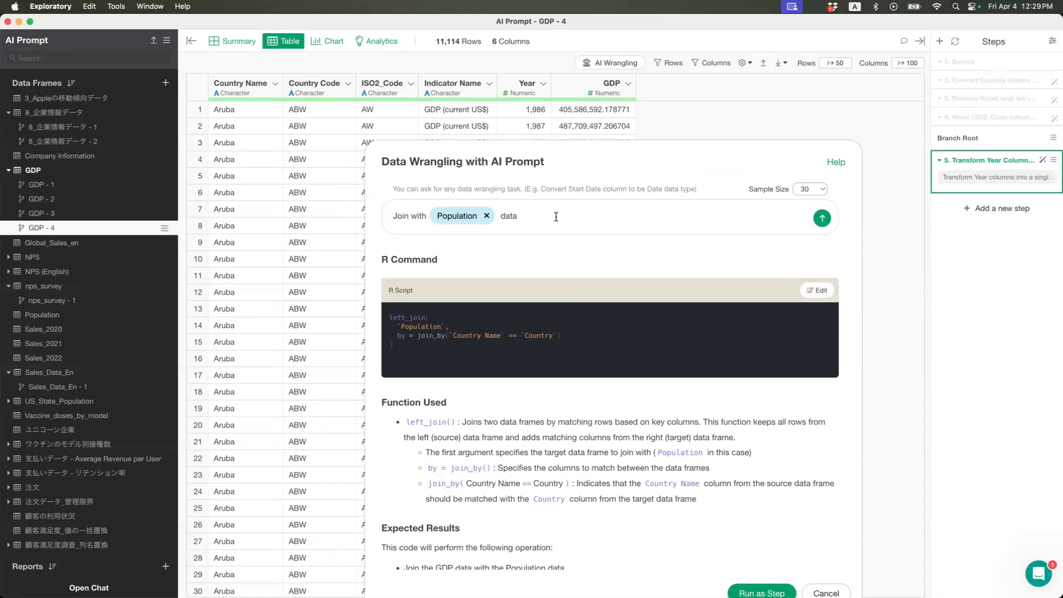
left_click_drag(601, 160, 607, 101)
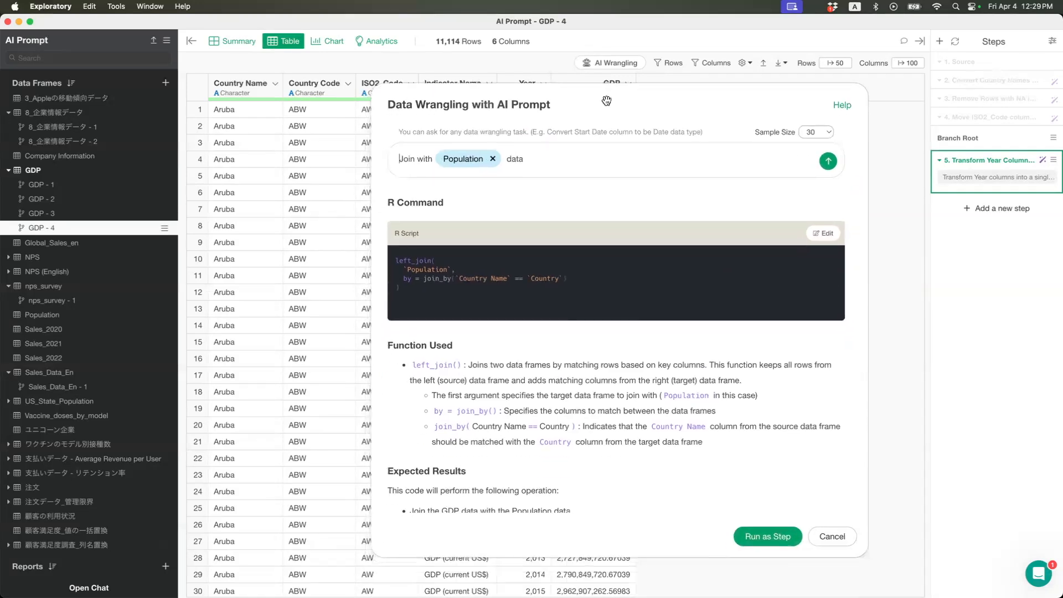
left_click(621, 162)
type("by using Country Name and Year")
key("Return")
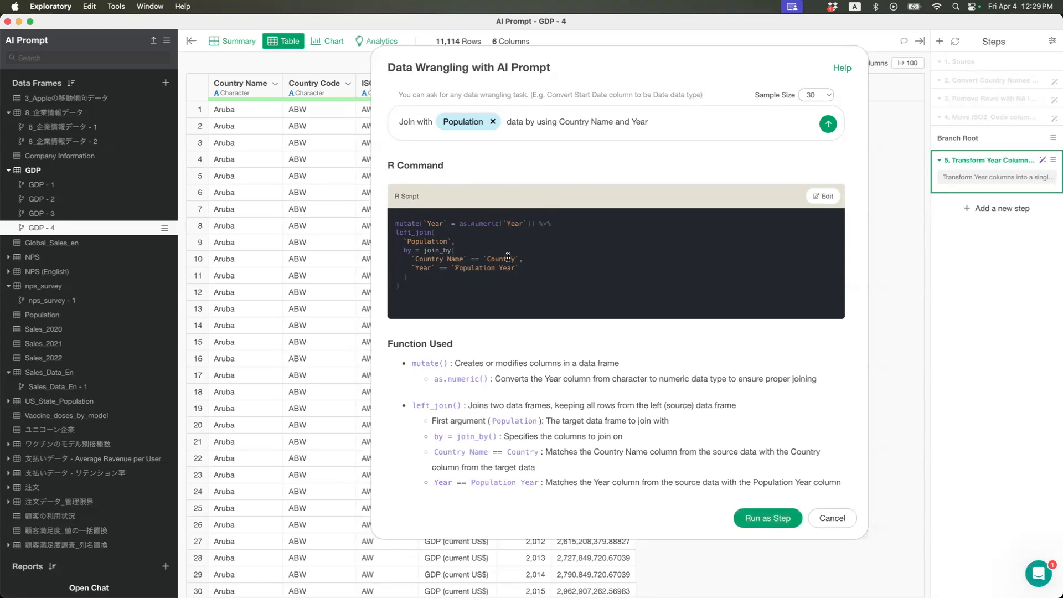
Review the generated two-key join script and its explanation without editing the code, and run it as a step
left_click_drag(625, 61, 681, 64)
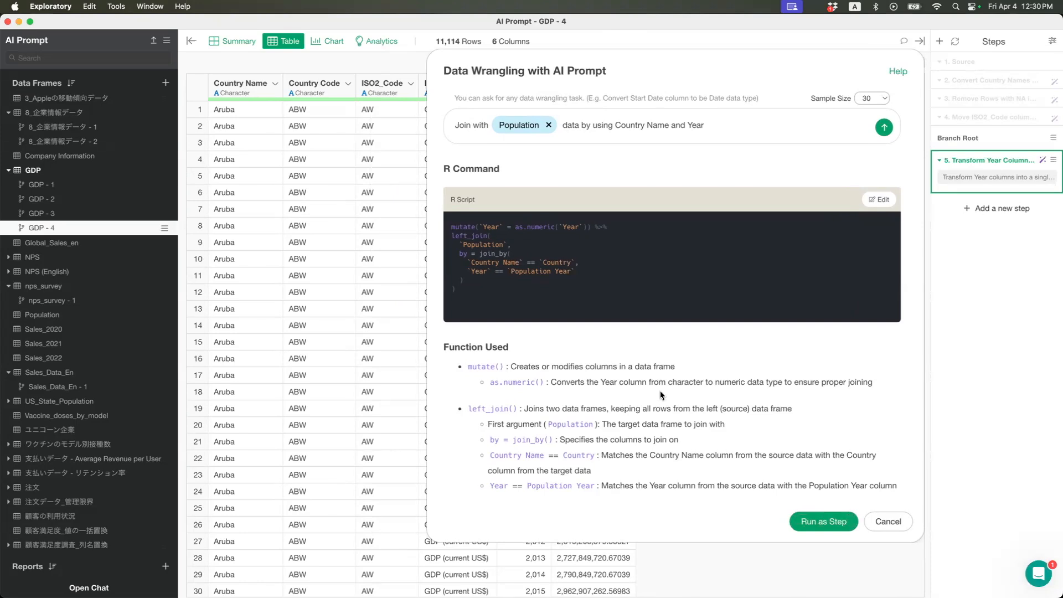
scroll(661, 390, "down", 2)
scroll(660, 390, "down", 5)
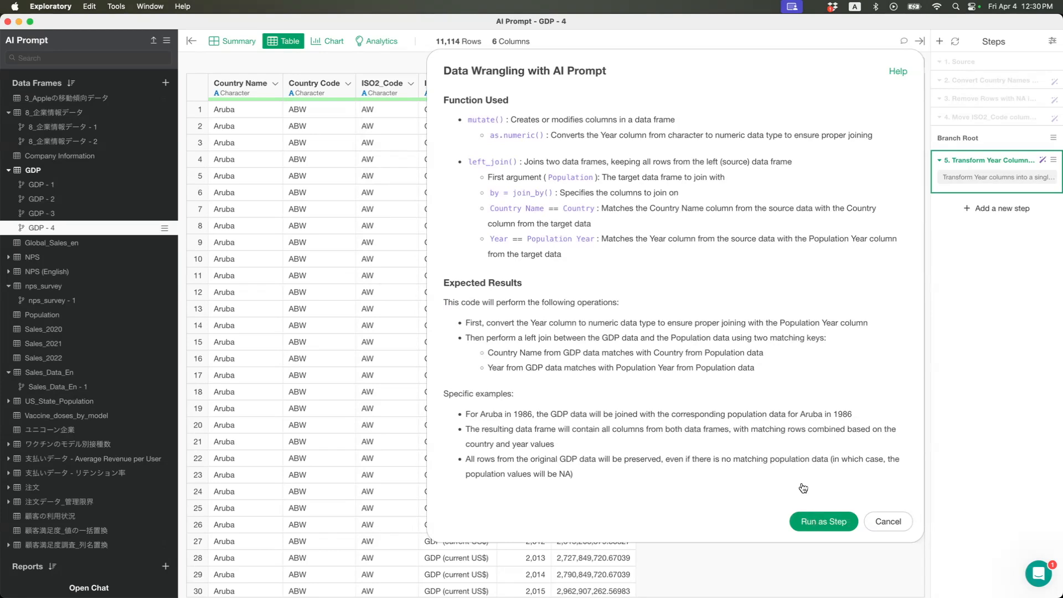
scroll(757, 271, "up", 5)
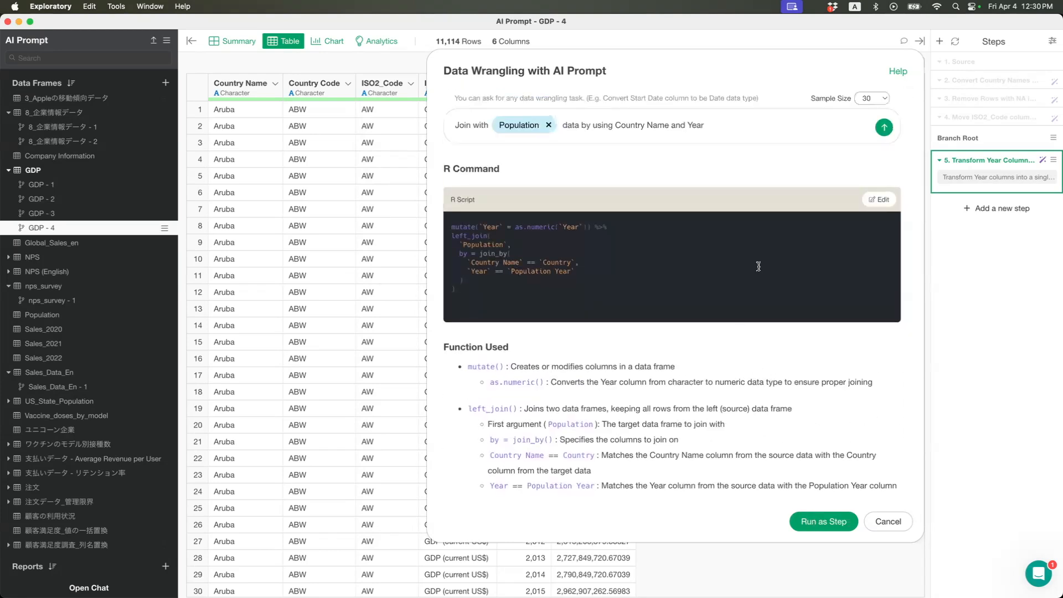
left_click(881, 204)
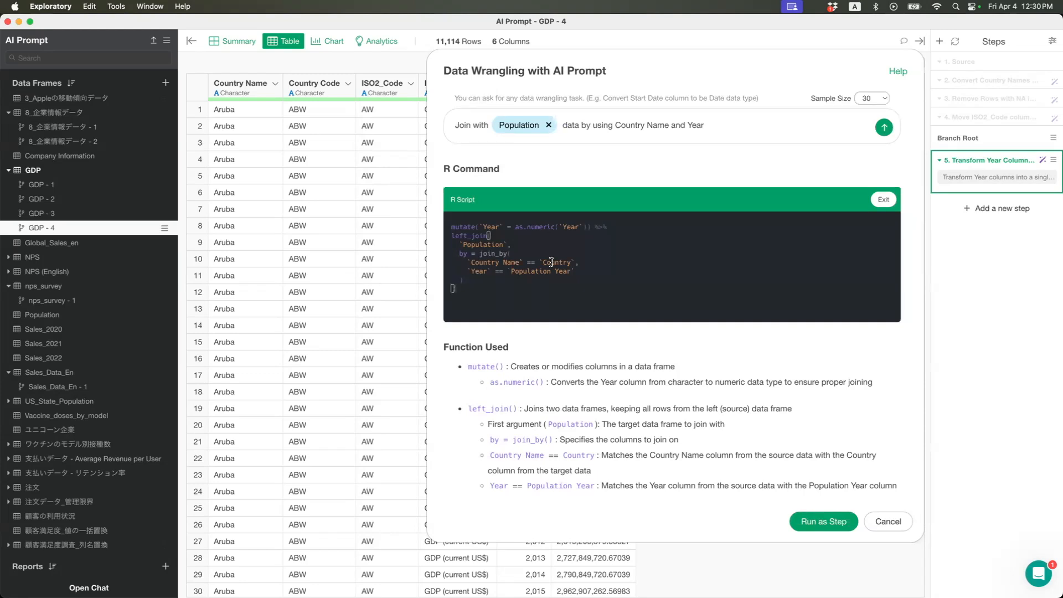
left_click(882, 195)
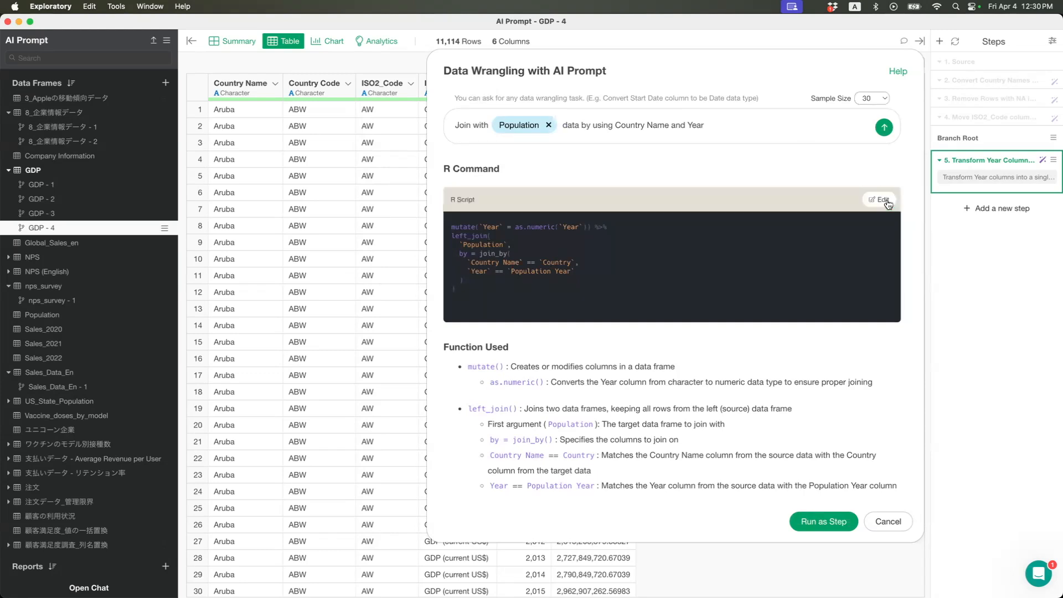
scroll(912, 188, "down", 5)
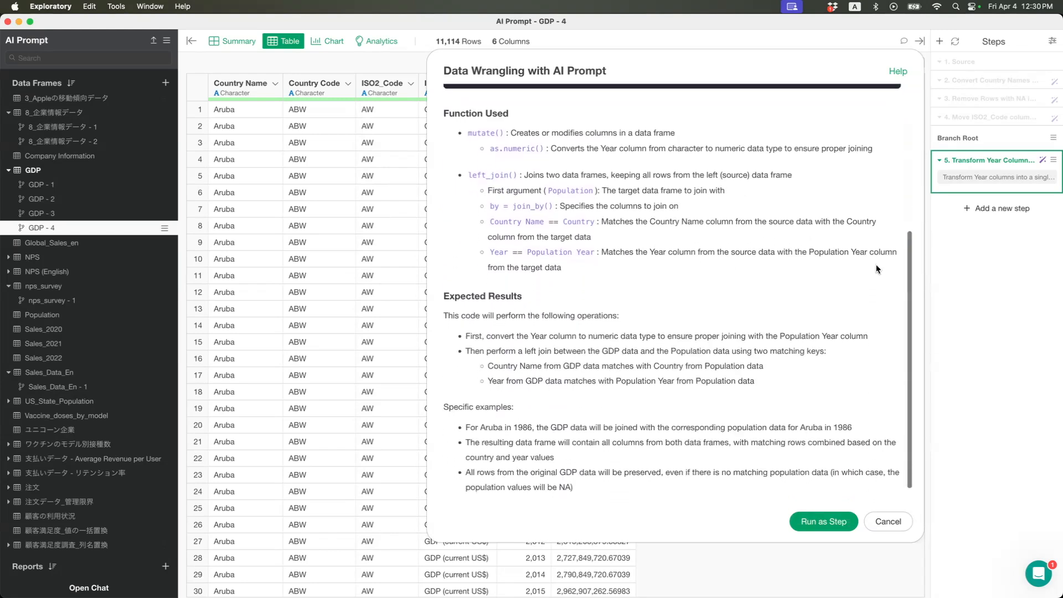
left_click(822, 523)
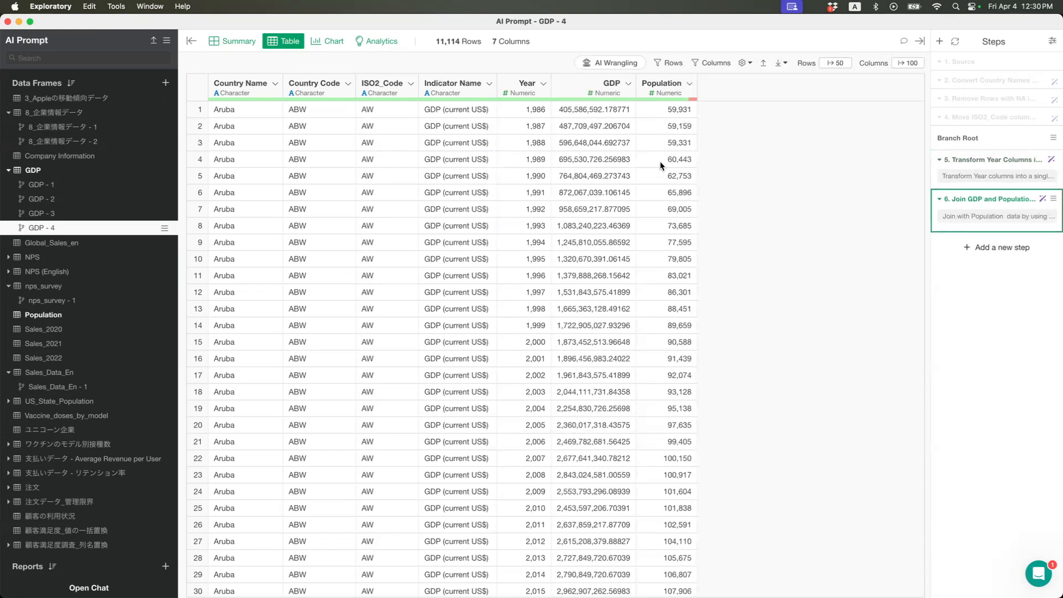
Add a GDP per capita column by submitting the AI prompt "Calculate GDP per capita" and running the result as a step
mouse_move(695, 104)
left_click(621, 63)
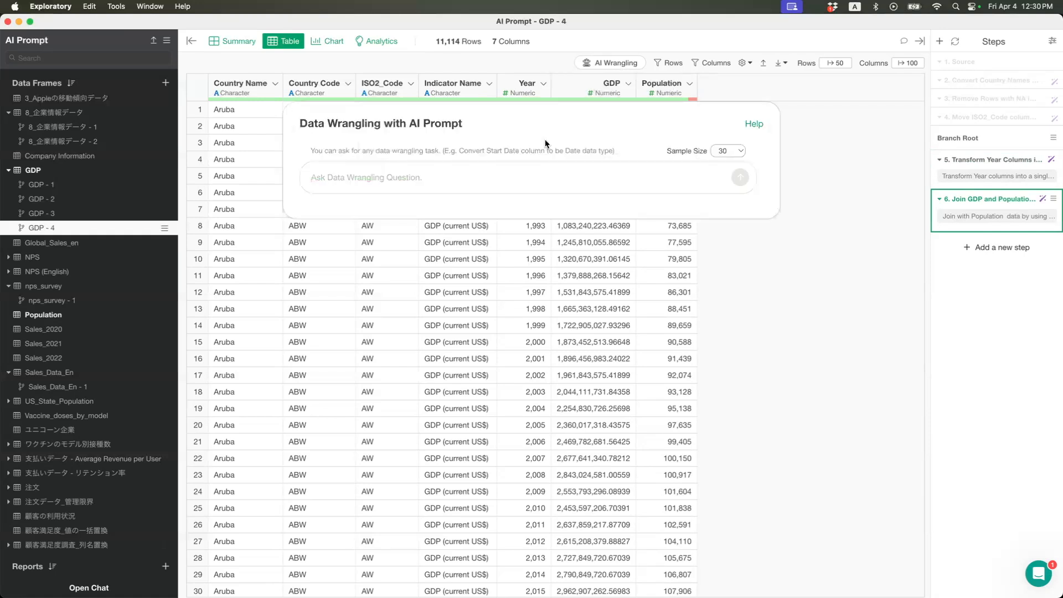
left_click_drag(565, 110, 612, 128)
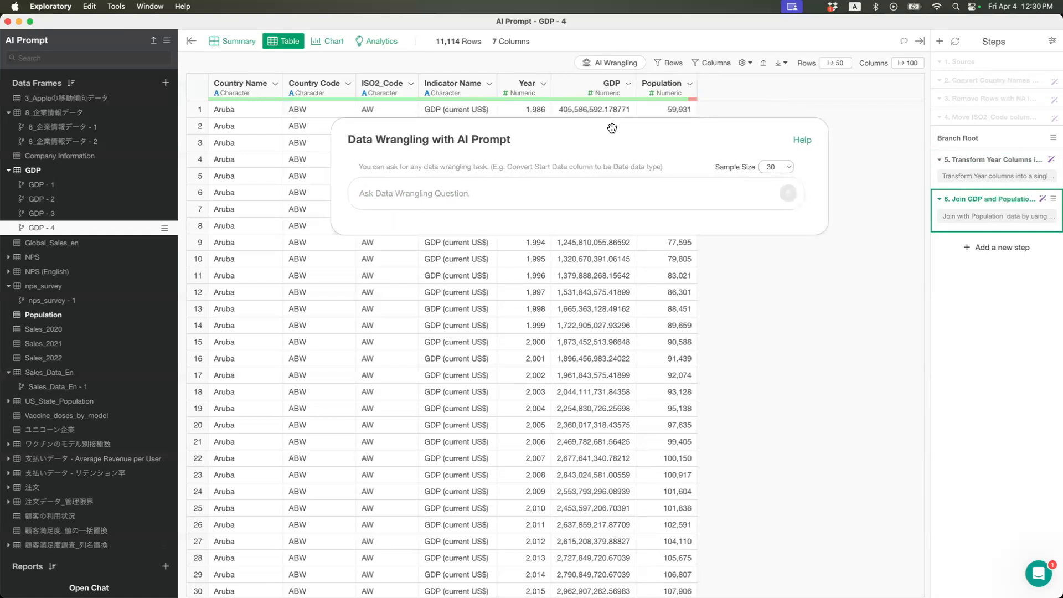
left_click(574, 191)
type("Calcu")
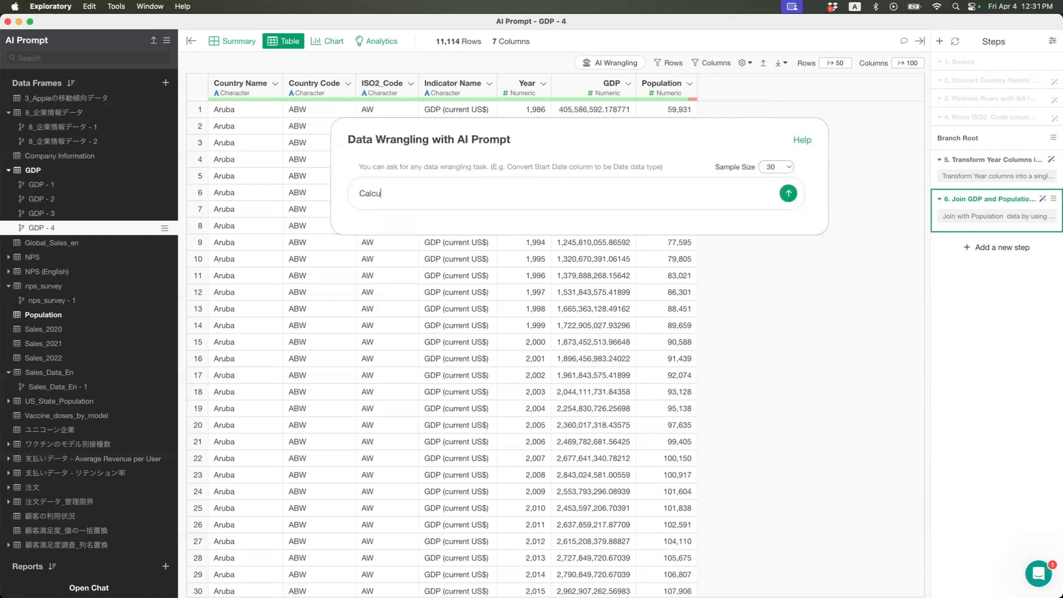
type("late GDP per capita")
key("Return")
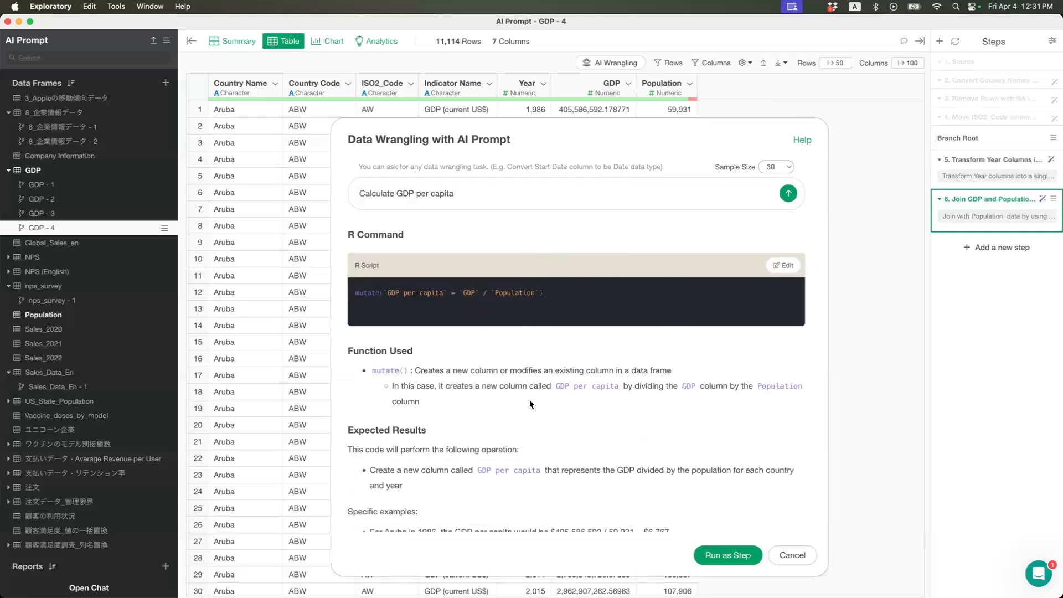
scroll(529, 400, "down", 2)
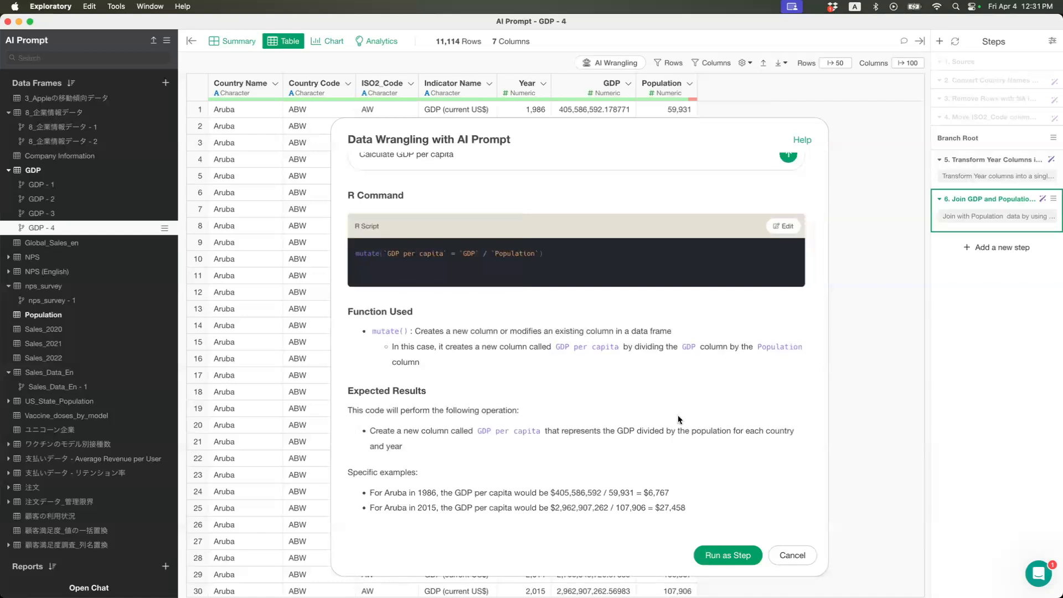
left_click(723, 557)
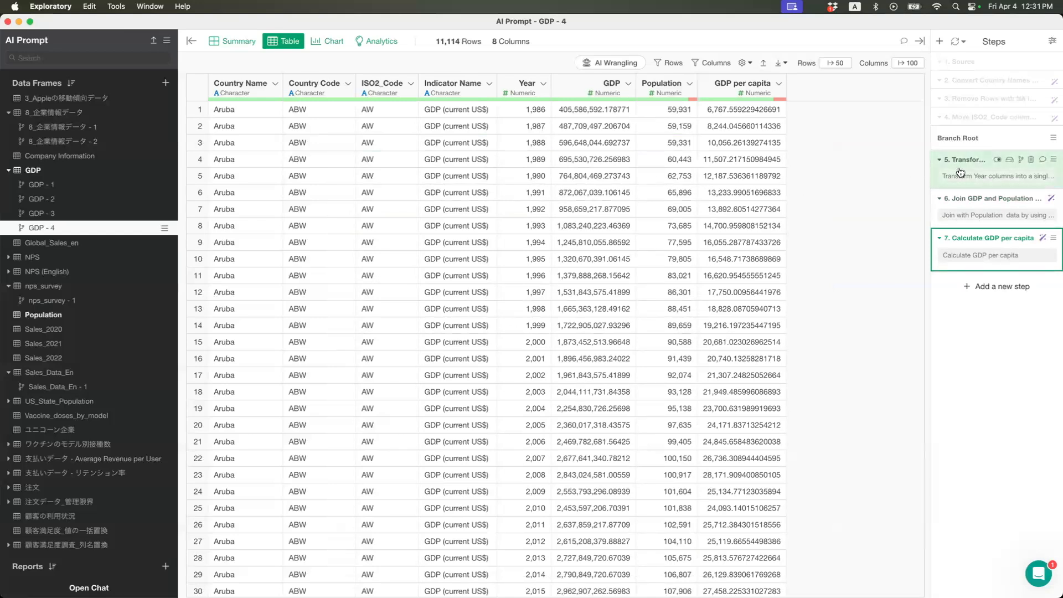
Check the code behind the Transform Year columns step and the available source data re-import options without re-importing
mouse_move(967, 165)
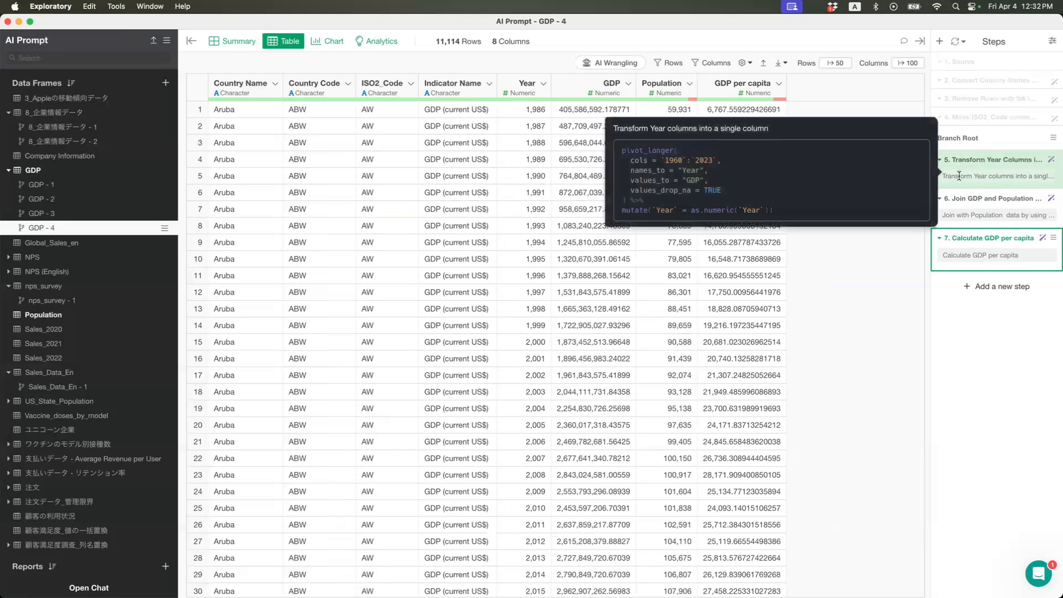
left_click(965, 43)
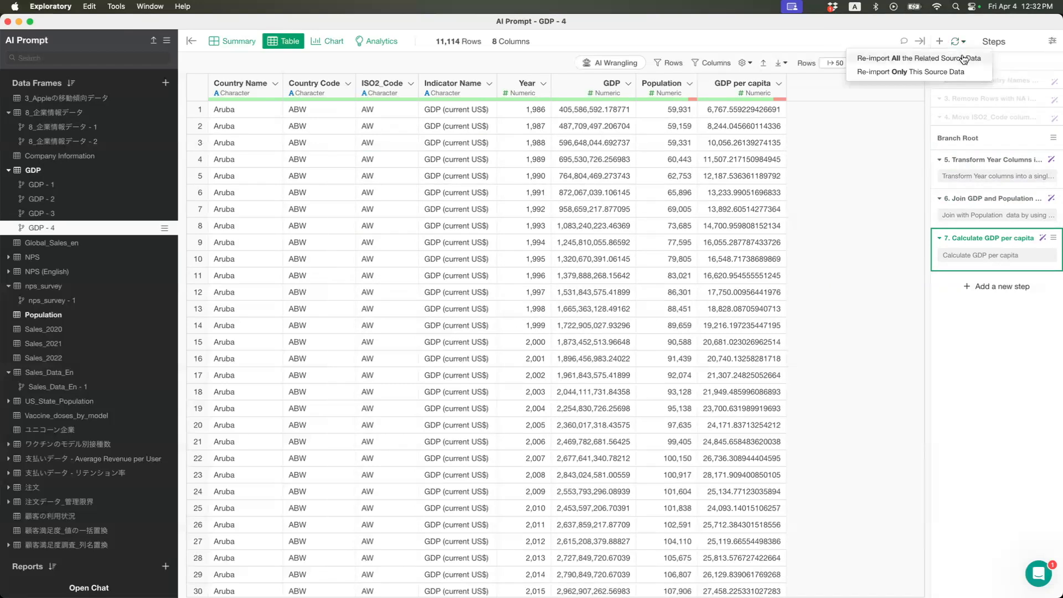
left_click(974, 35)
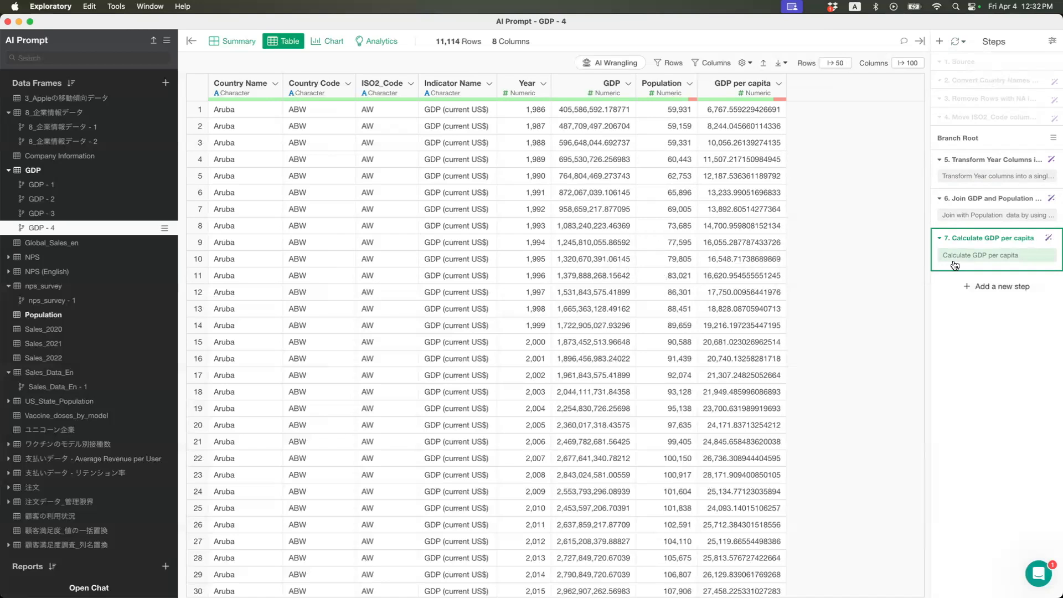
mouse_move(960, 101)
Filter the data with the AI prompt "Keep only the rows with the latest year" and run it as a step
left_click(619, 69)
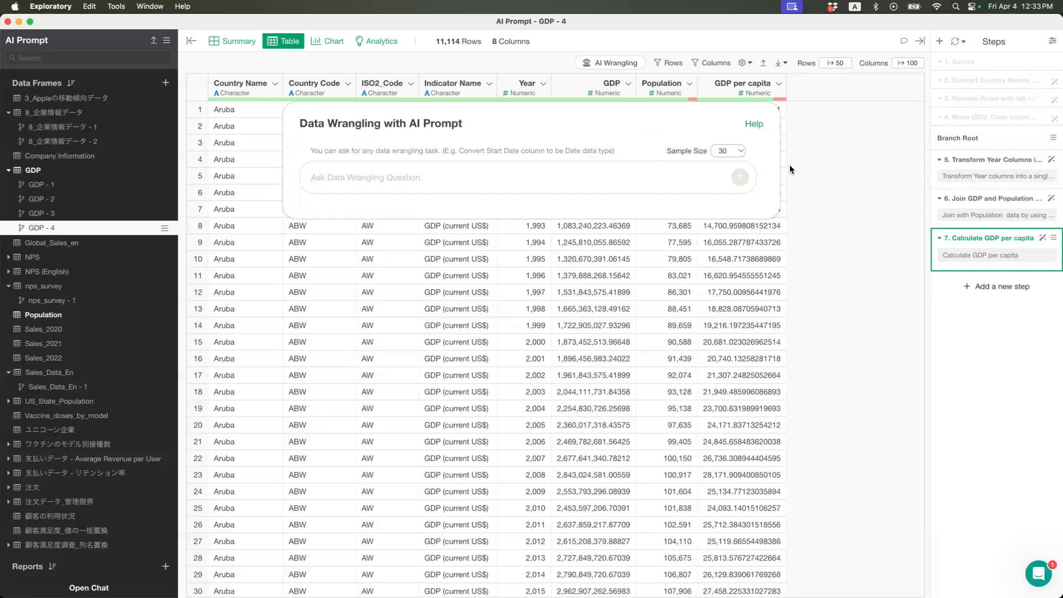
left_click(810, 170)
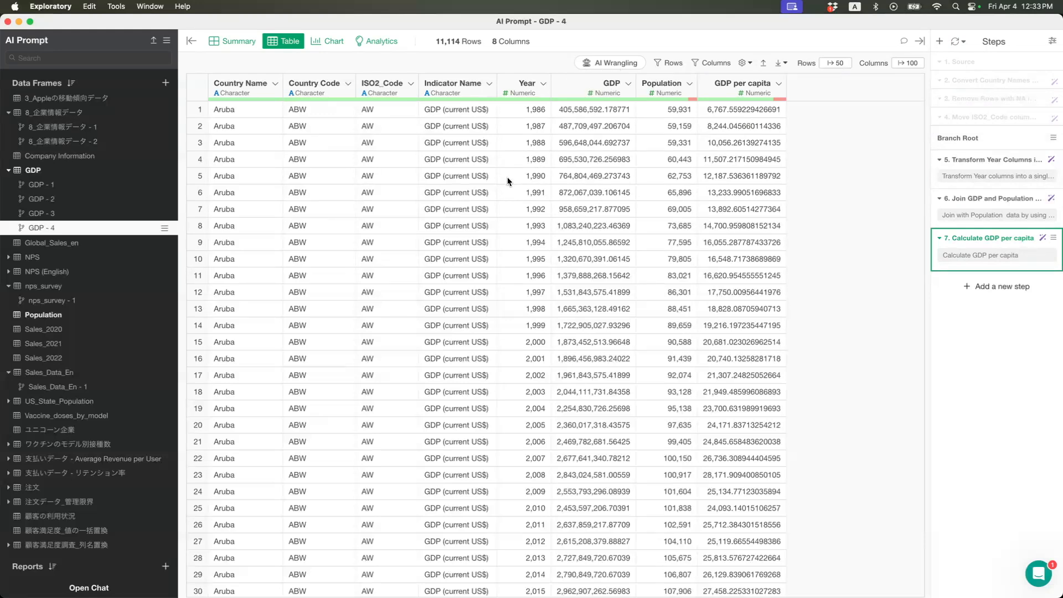
left_click(618, 64)
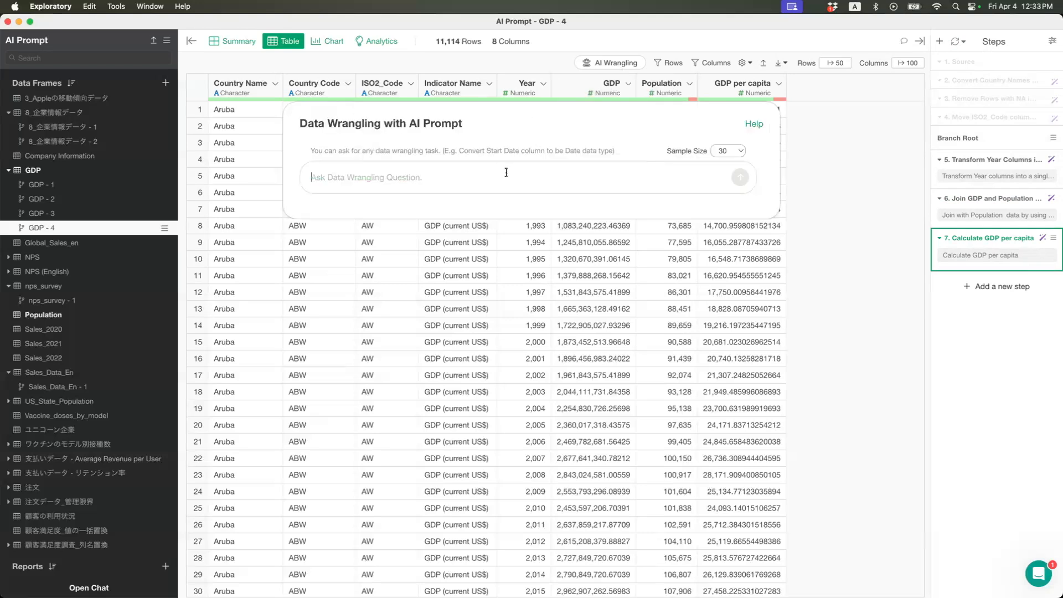
type("Ke")
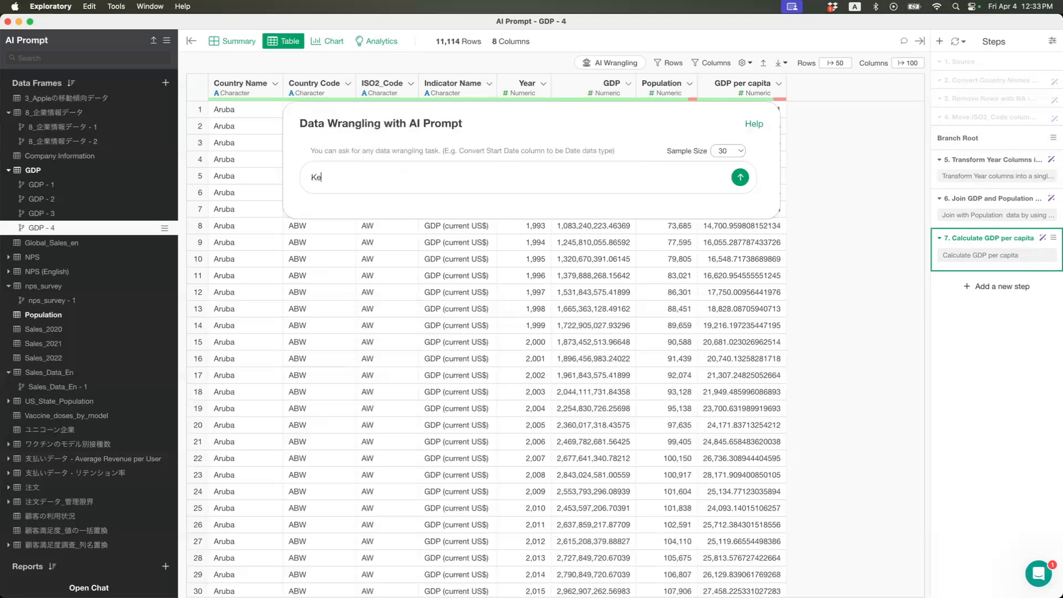
type("ep only the rows with the latest year")
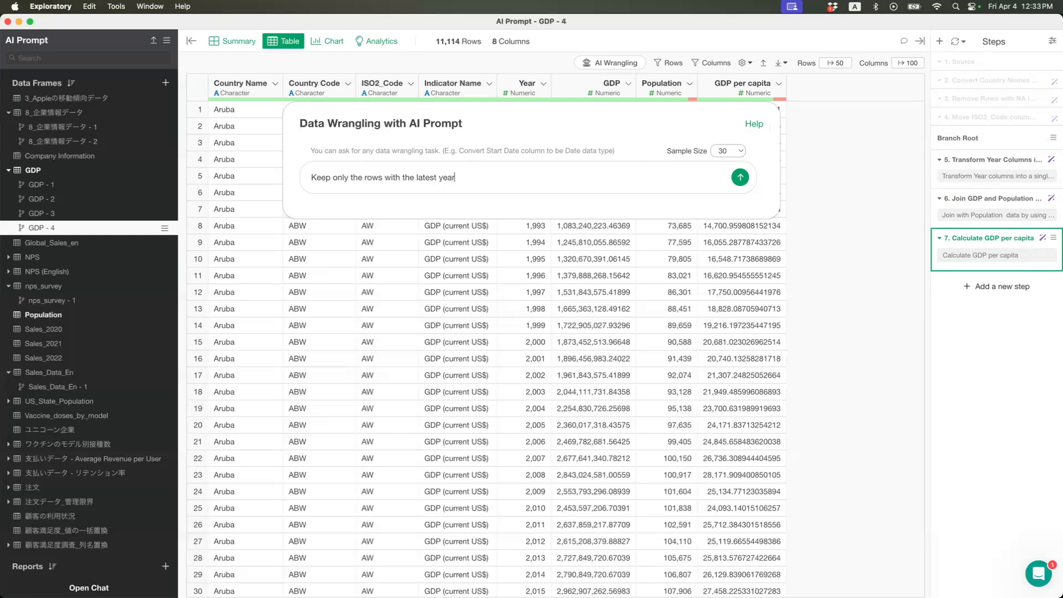
key("Return")
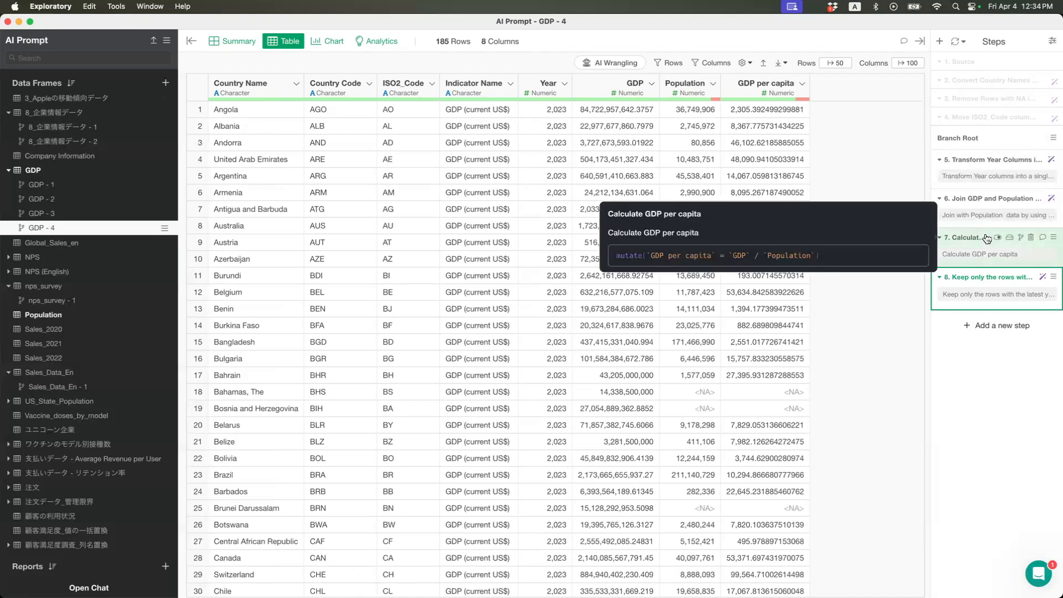
Compare each country's years in the table at the Calculate GDP per capita step with the latest-year filter step
left_click(957, 243)
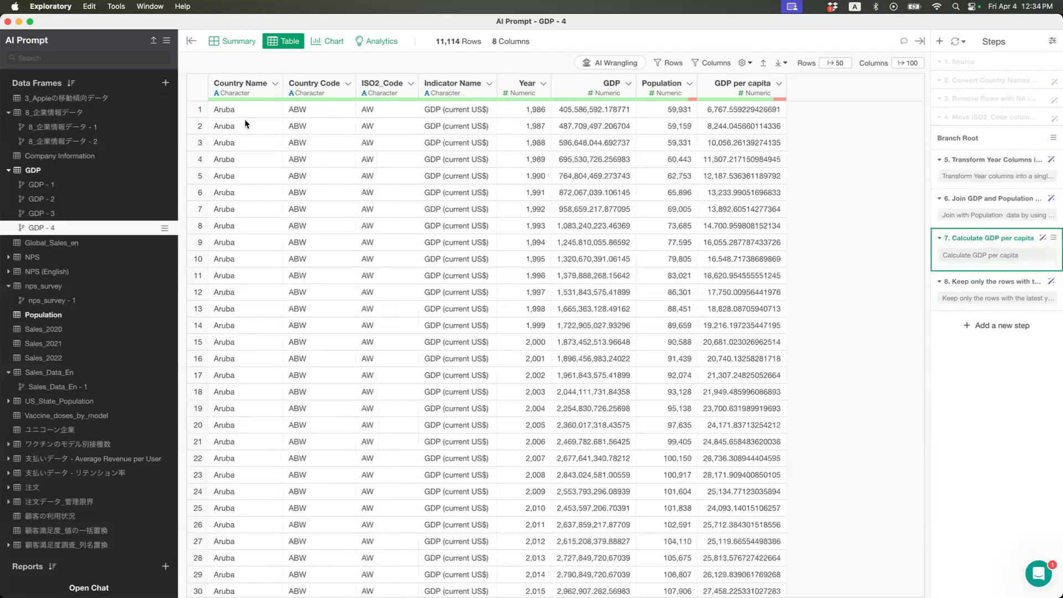
mouse_move(953, 286)
scroll(634, 440, "down", 7)
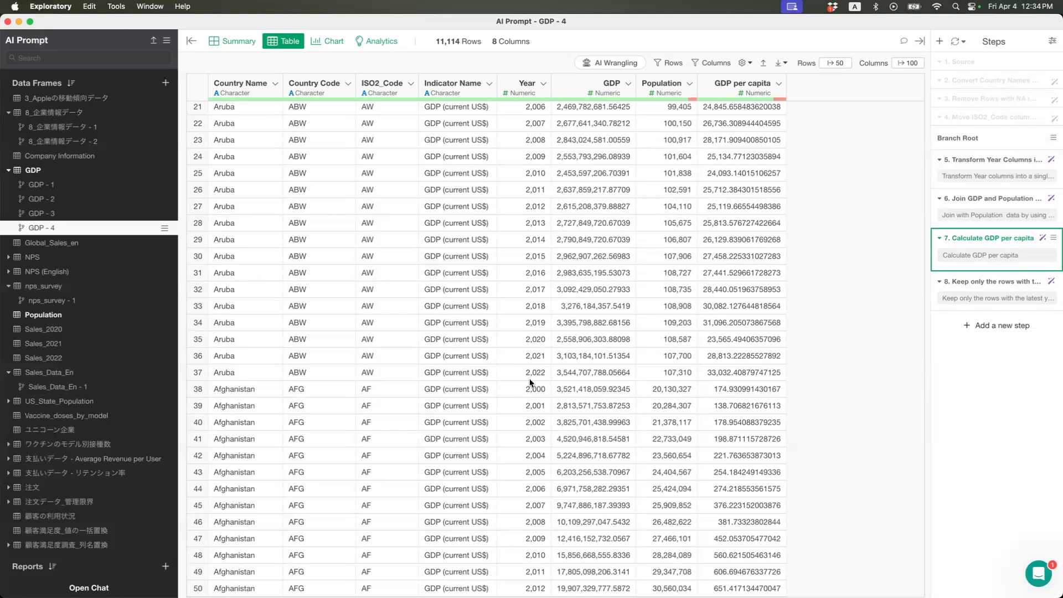
left_click(954, 284)
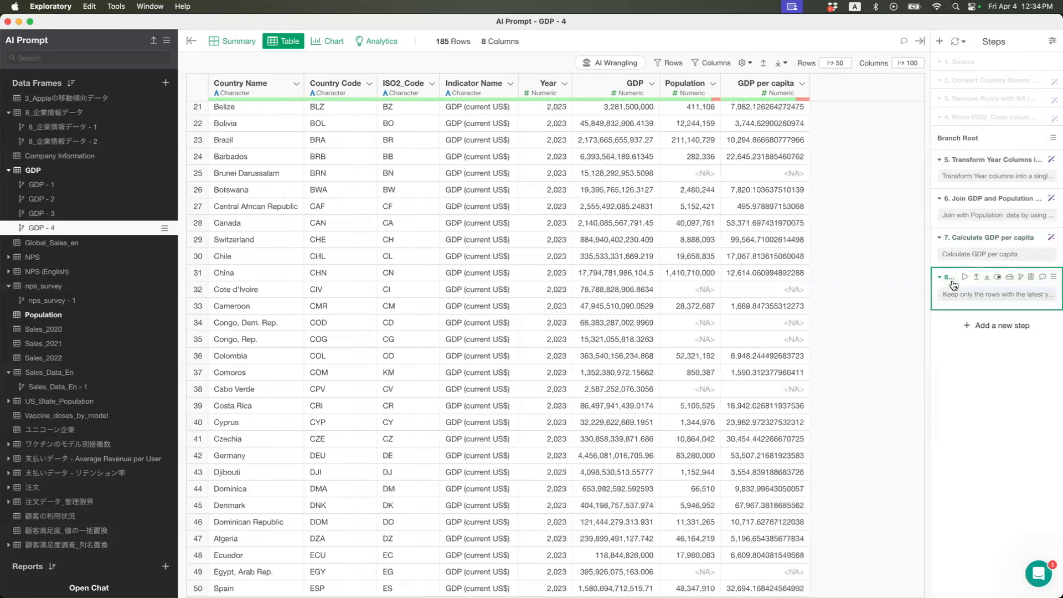
Extend the latest-year filter step's AI prompt with "for each country", resubmit it, review the generated script and run it as a step
left_click(960, 301)
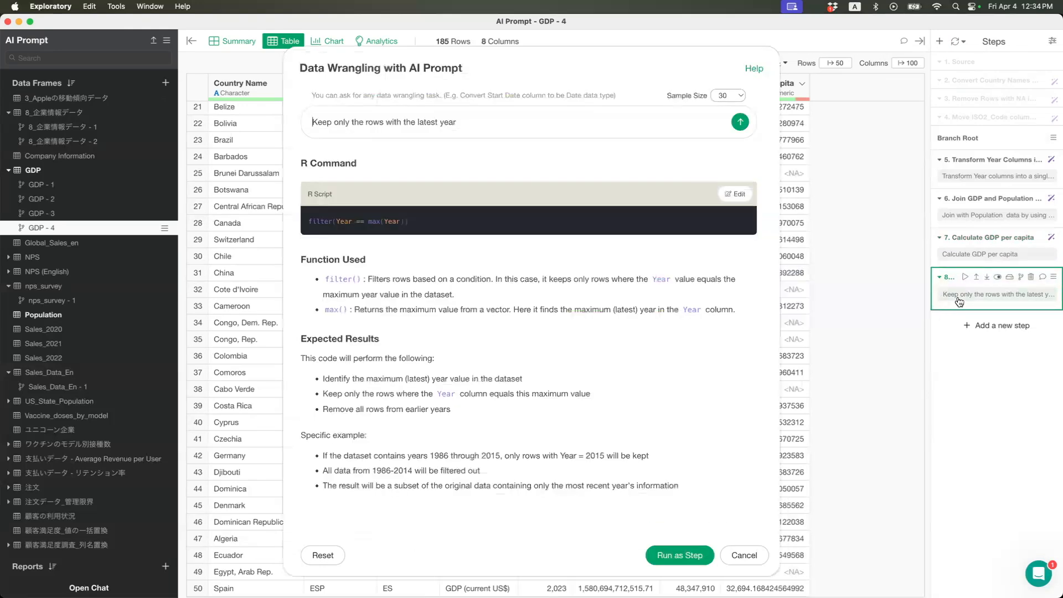
left_click_drag(533, 58, 599, 52)
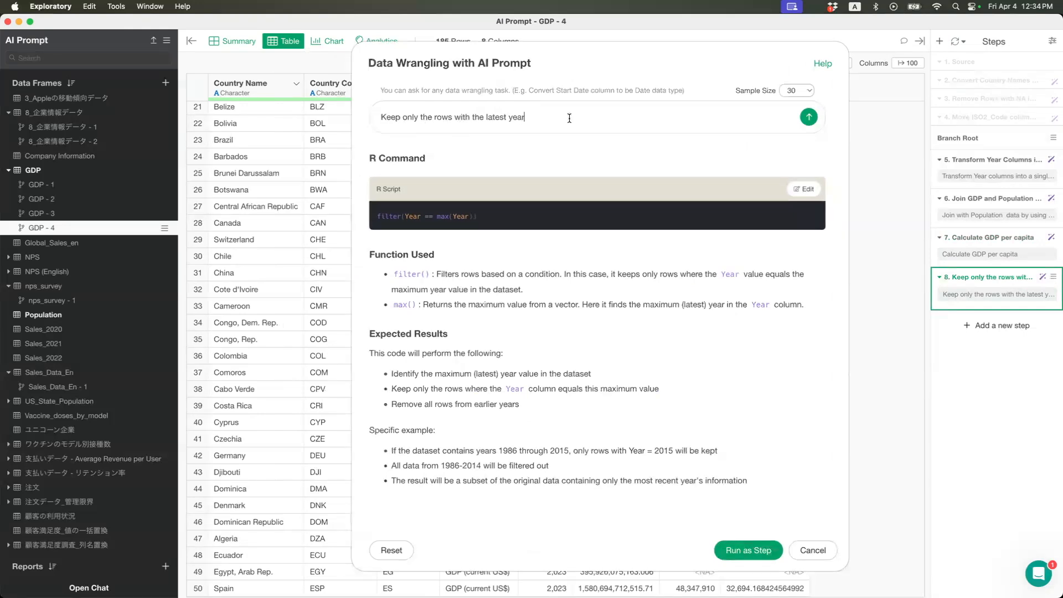
type("for each country")
key("Return")
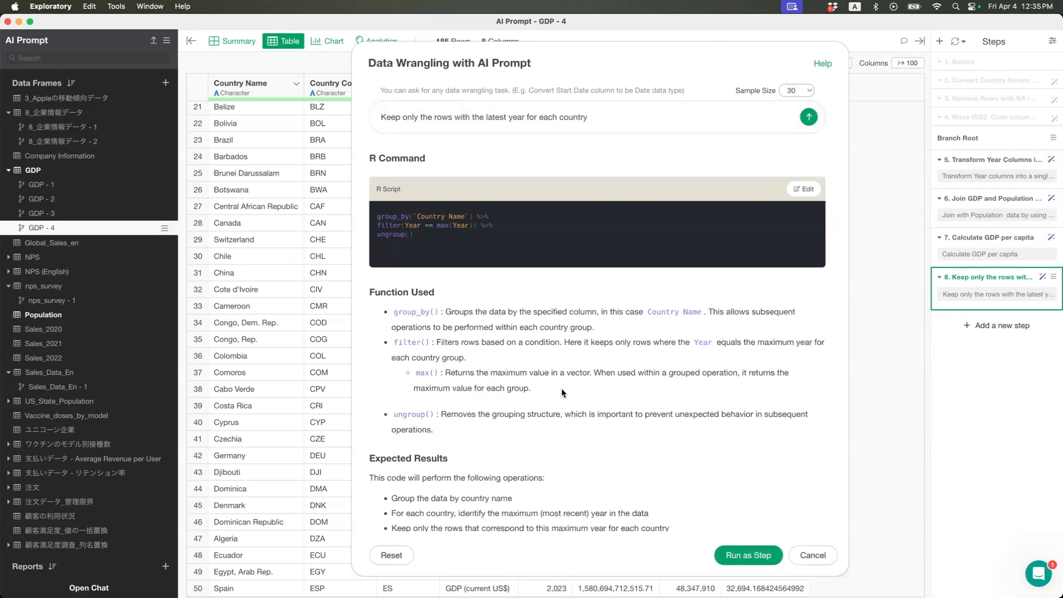
scroll(562, 393, "down", 1)
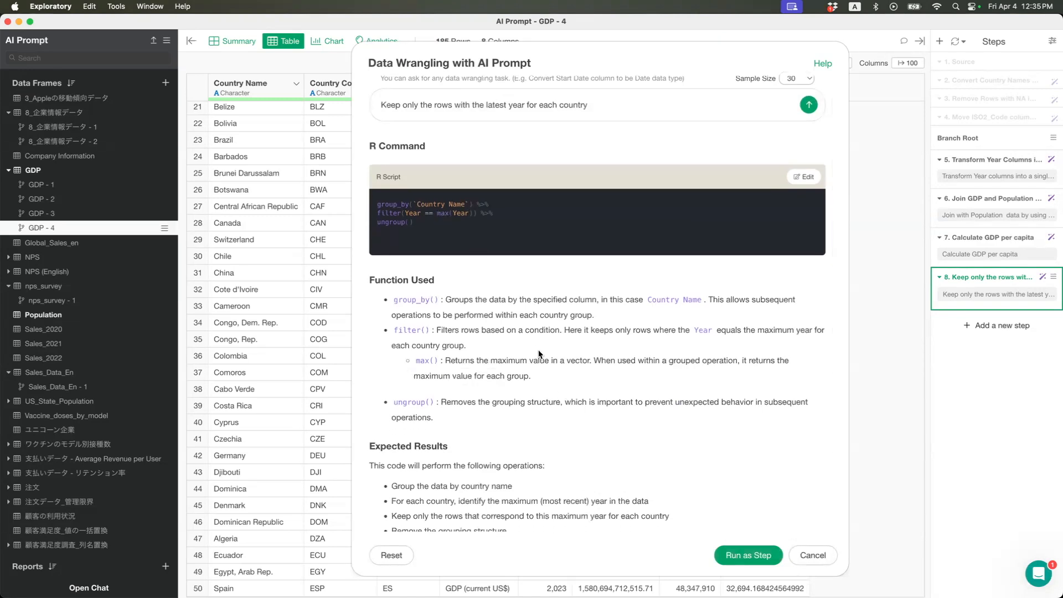
scroll(539, 354, "down", 5)
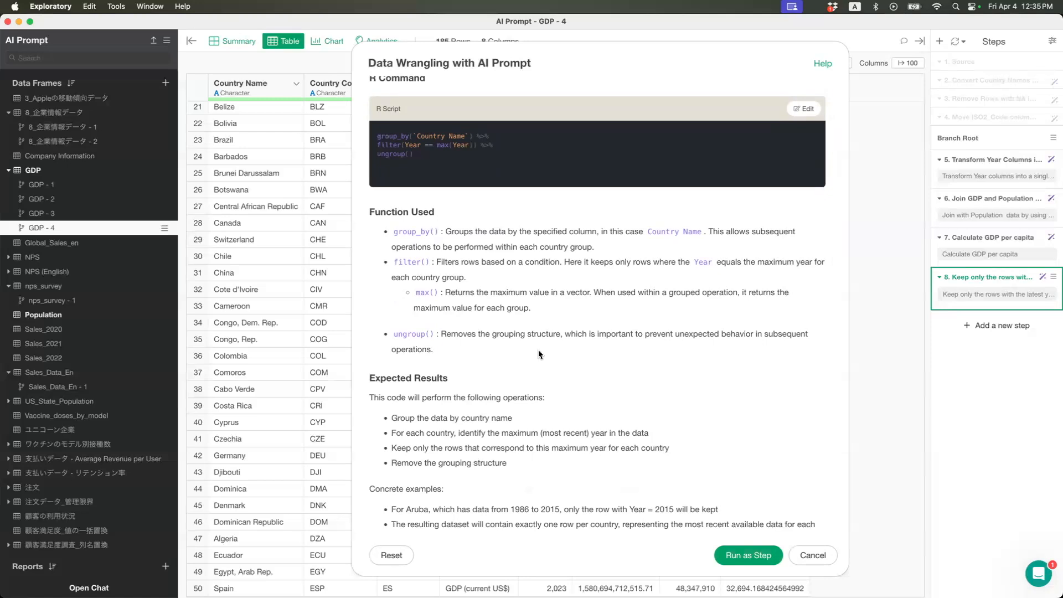
scroll(558, 381, "down", 2)
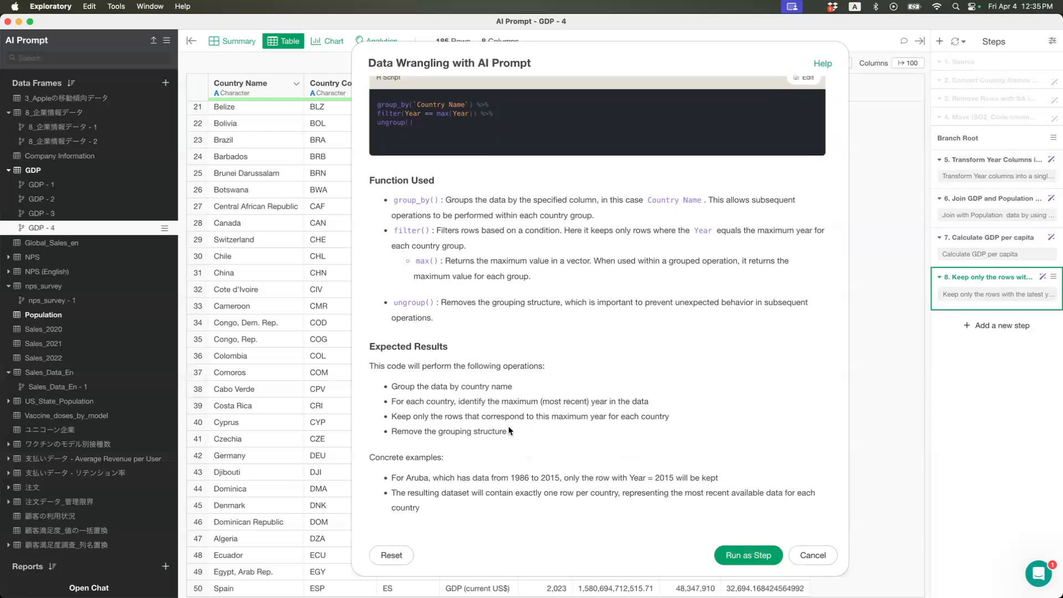
left_click(748, 555)
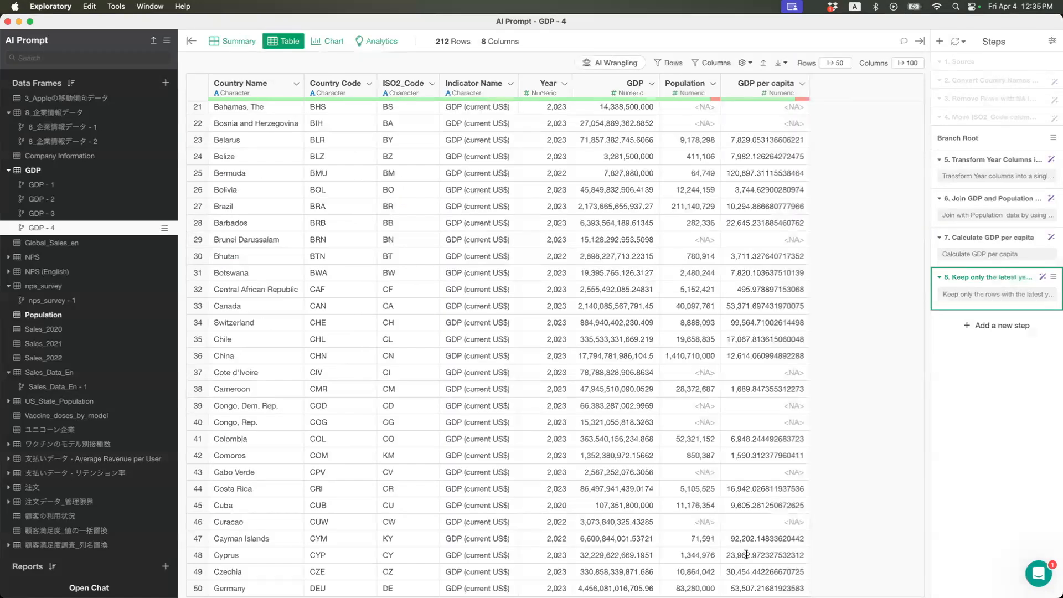
Open the Aggregate step's settings in the nps_survey - 1 branch to examine how the survey data is summarized
scroll(558, 255, "up", 10)
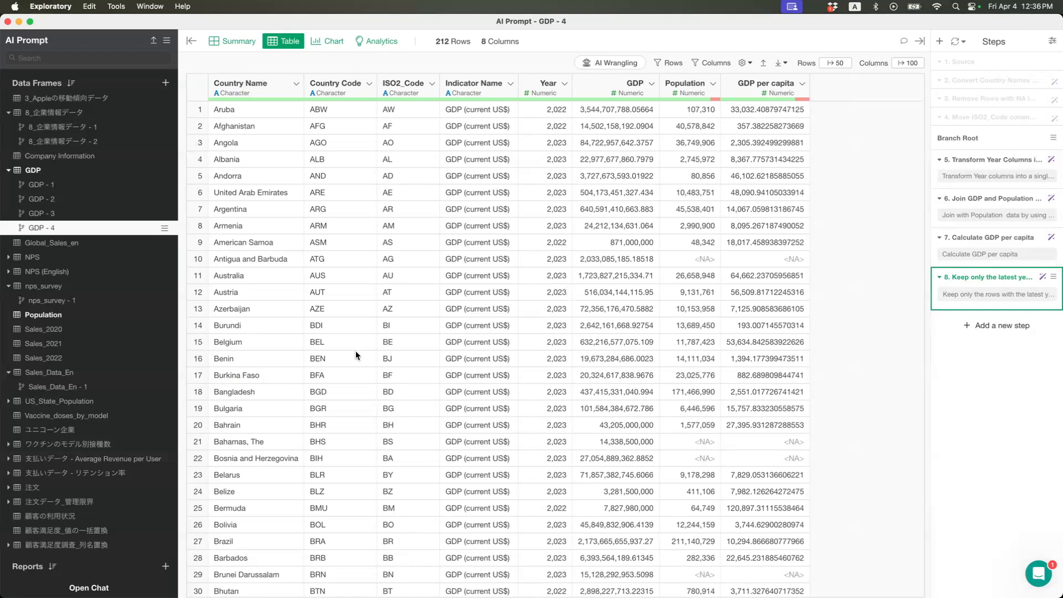
left_click(90, 287)
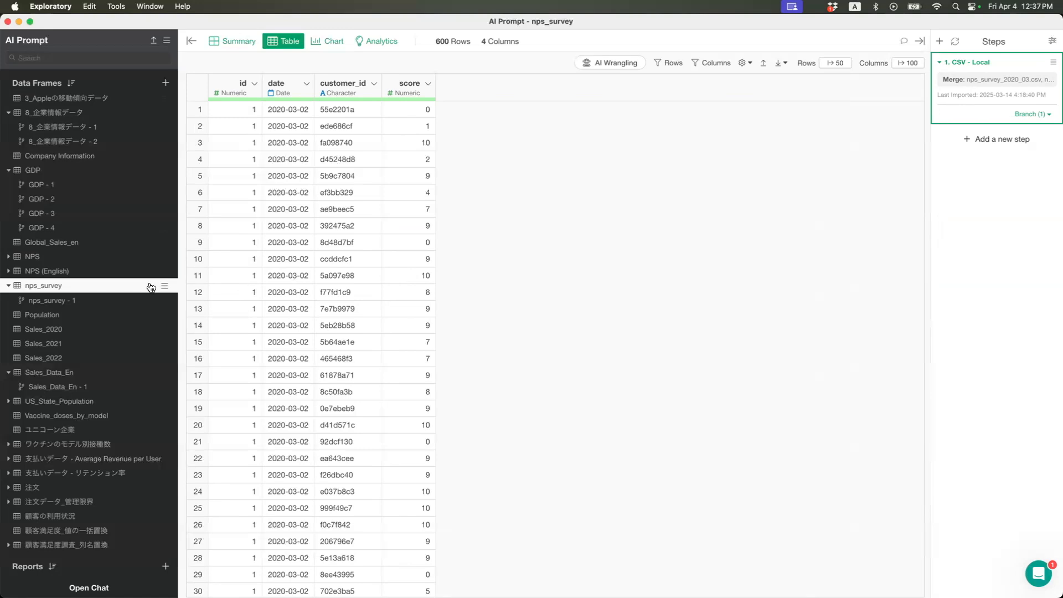
left_click(65, 302)
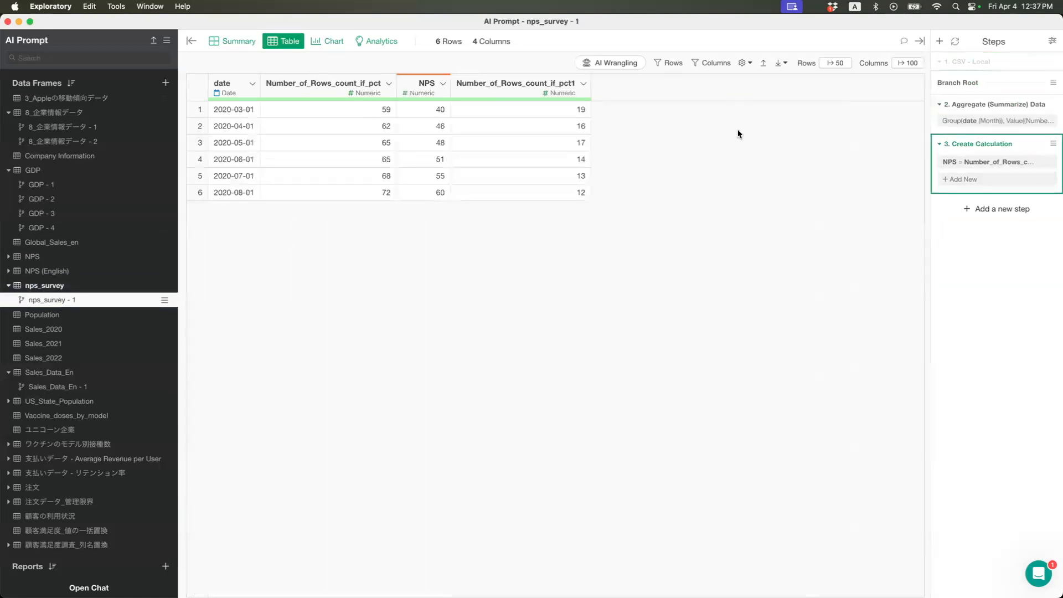
mouse_move(957, 108)
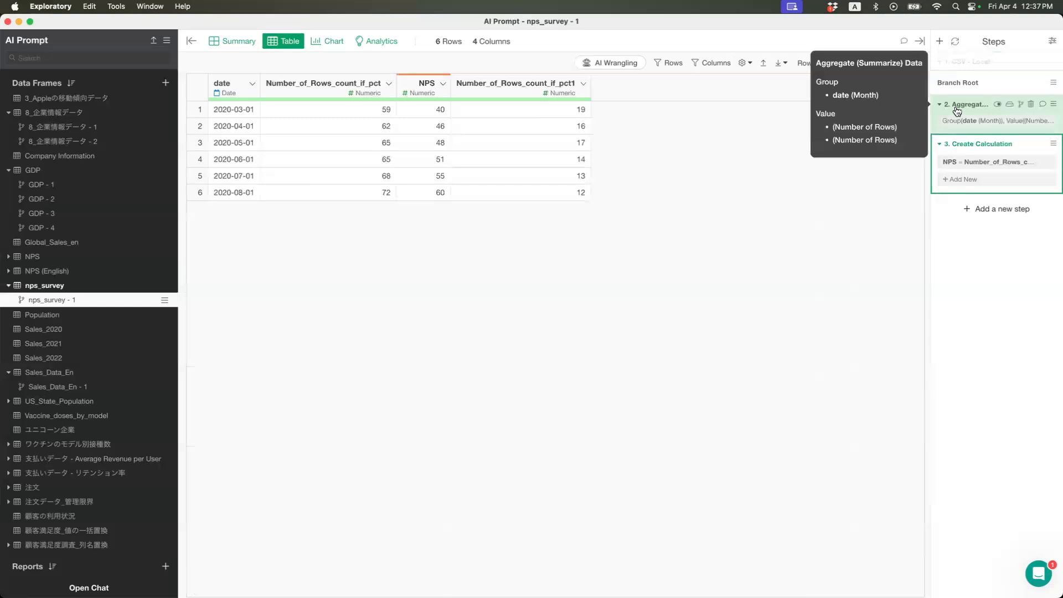
left_click(957, 111)
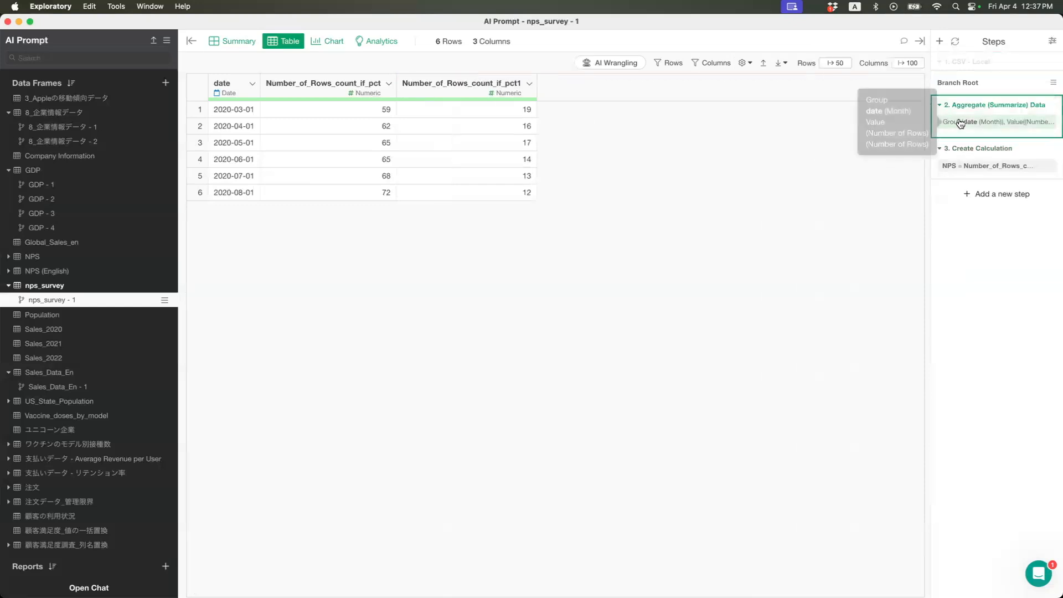
left_click(963, 126)
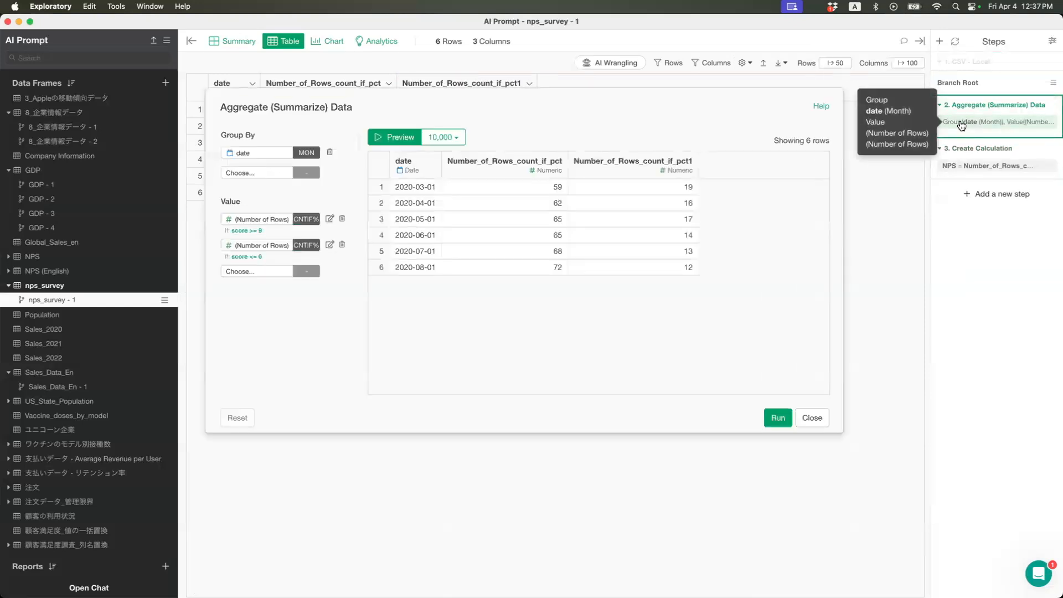
left_click_drag(513, 111, 595, 128)
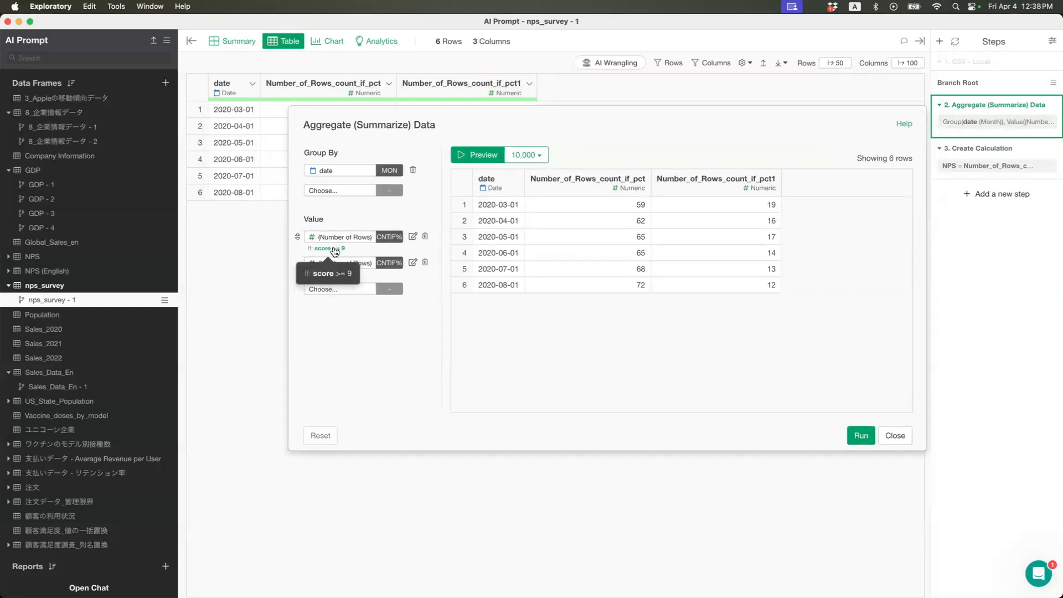
Check the score condition and the available aggregate functions of the first value, and close the Aggregate settings
left_click(335, 252)
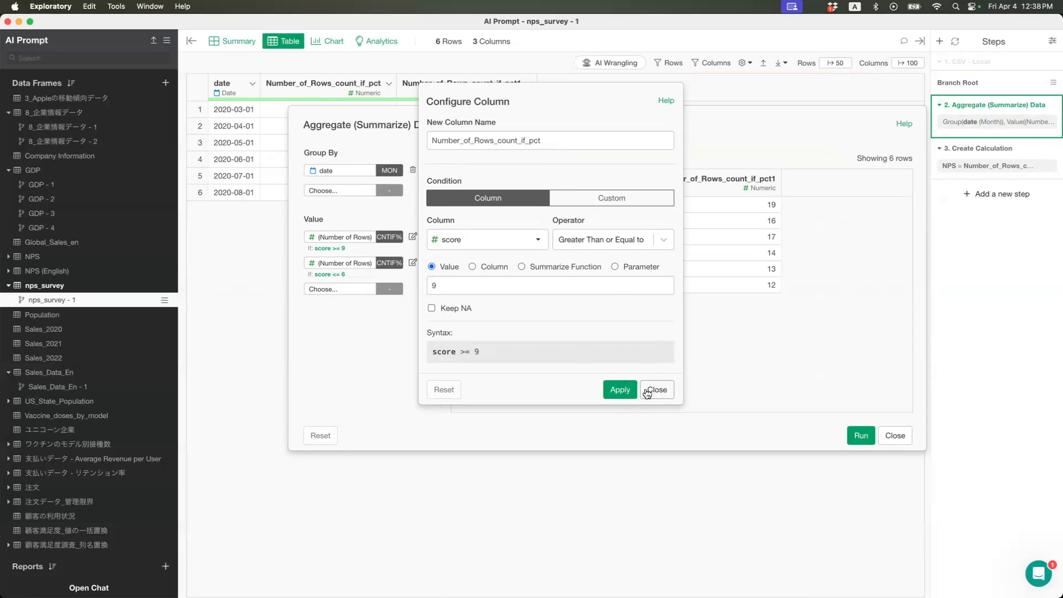
left_click_drag(480, 101, 594, 116)
left_click(725, 390)
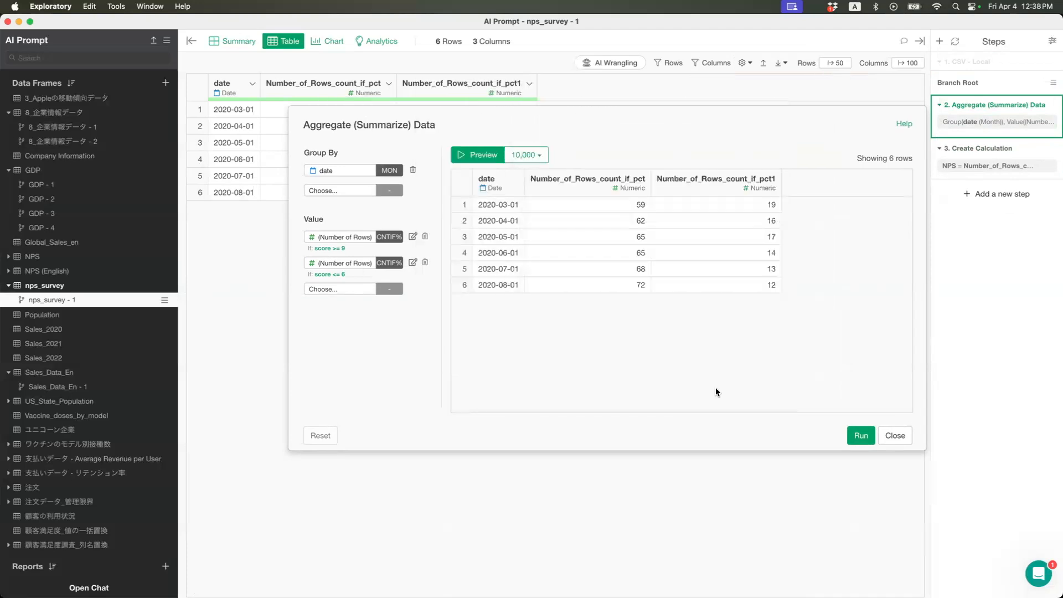
left_click(897, 440)
left_click(392, 238)
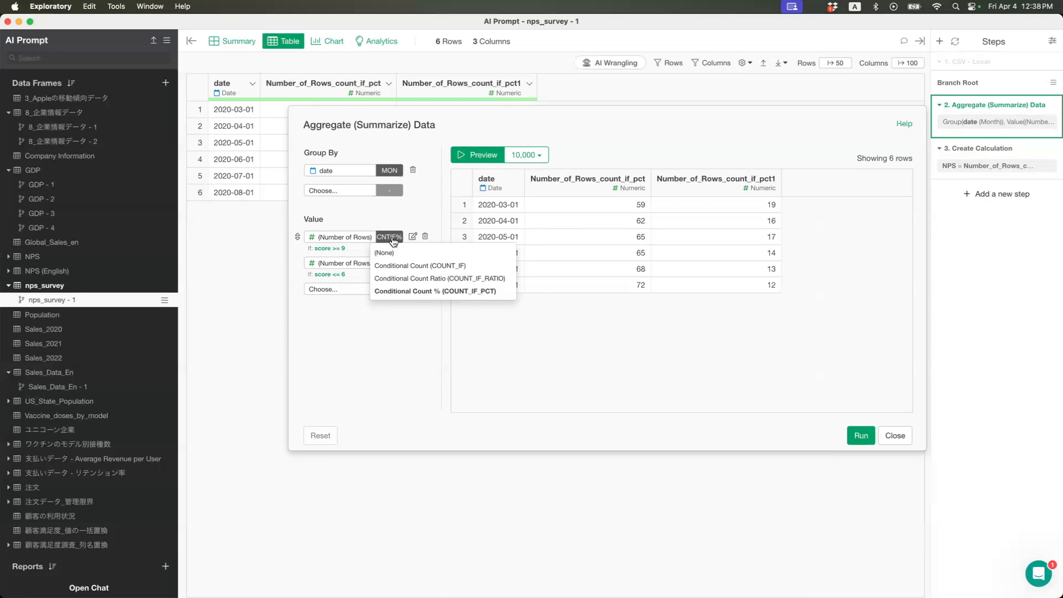
left_click(417, 220)
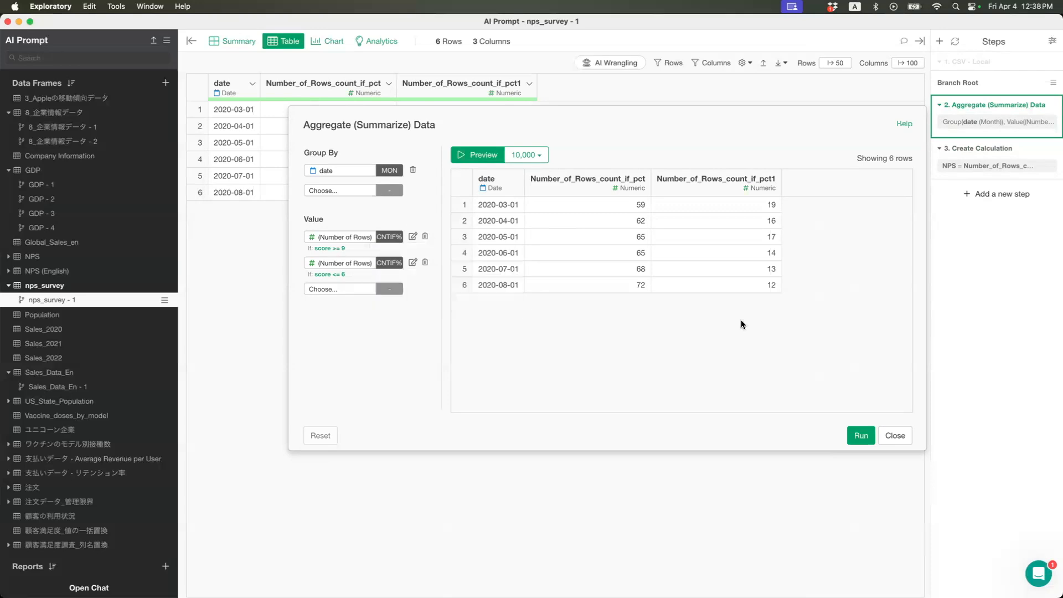
left_click(895, 436)
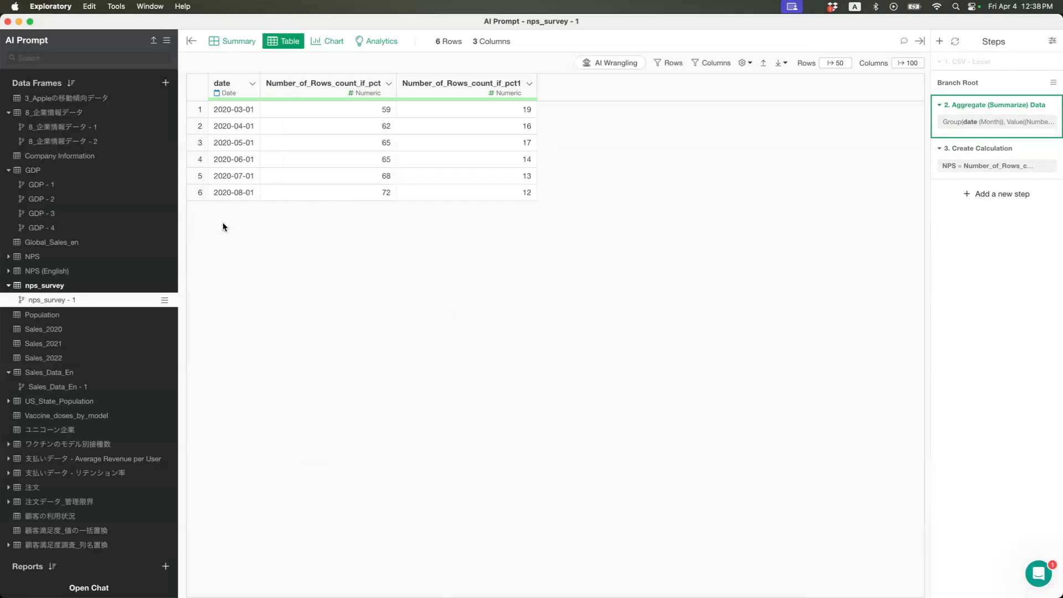
In the nps_survey data frame, submit the AI prompt "Calculate NPS score", review the generated script and run it as a step
left_click(84, 291)
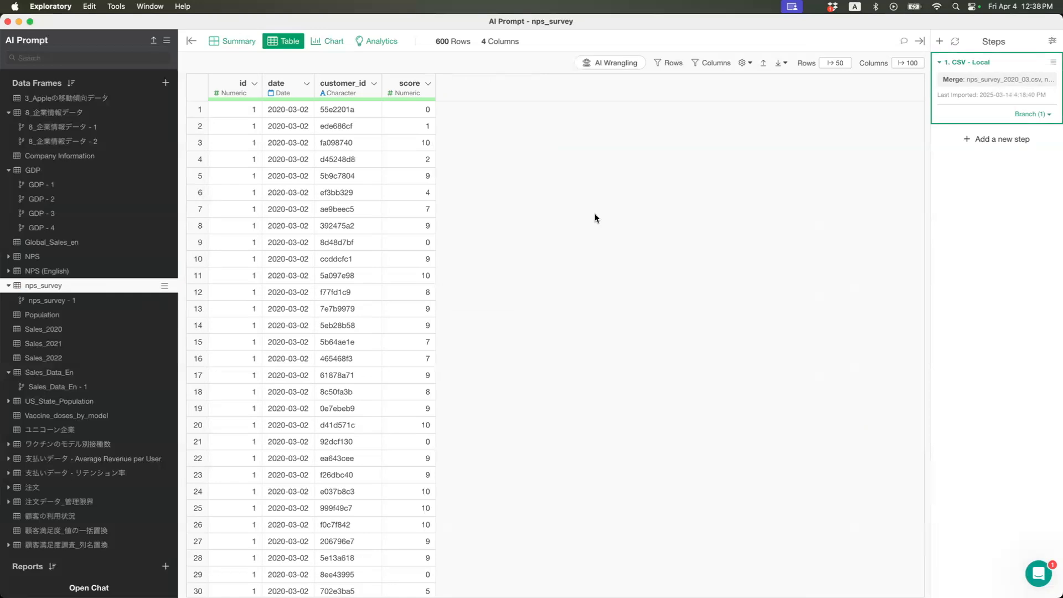
left_click(609, 62)
type("C")
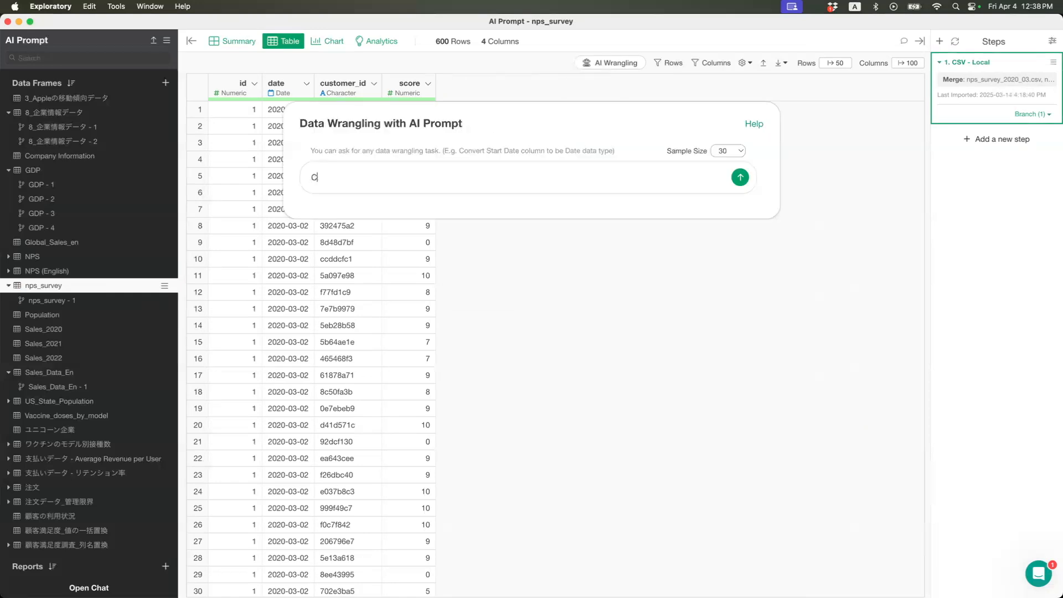
type("alculate NPS score")
key("Return")
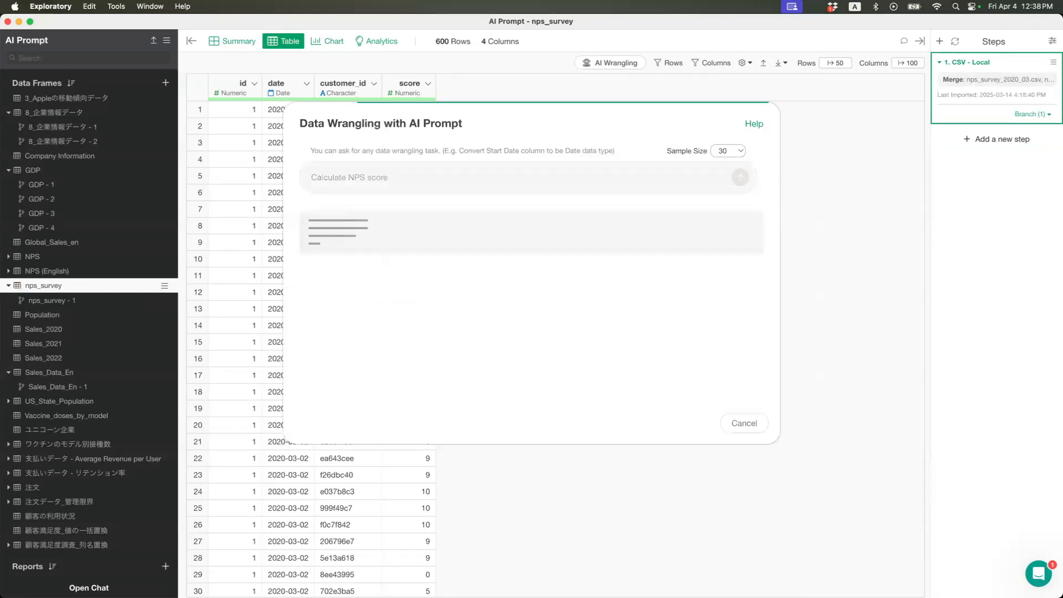
left_click_drag(503, 118, 661, 103)
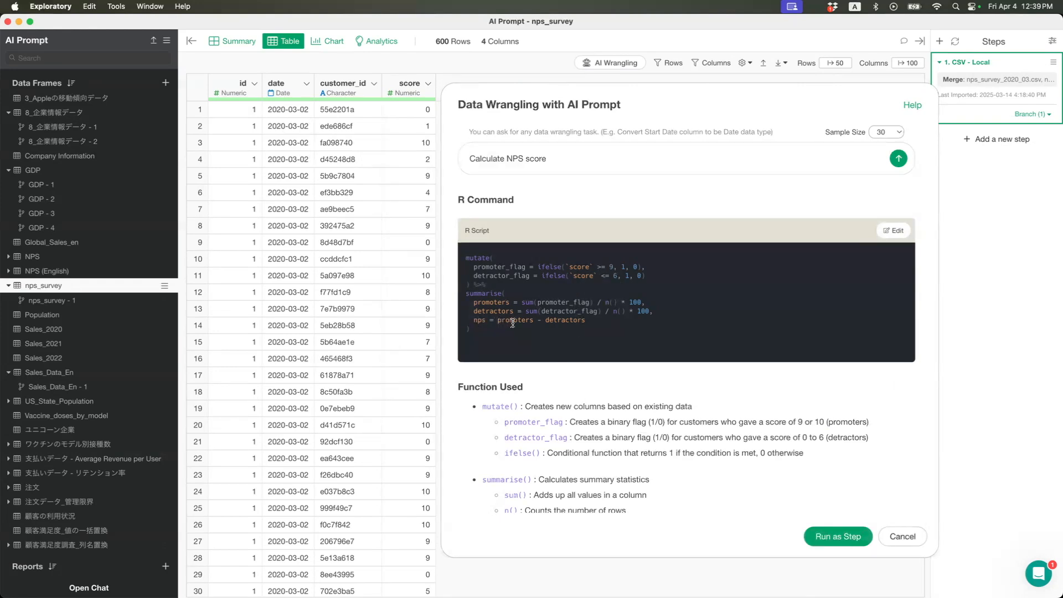
scroll(626, 426, "down", 5)
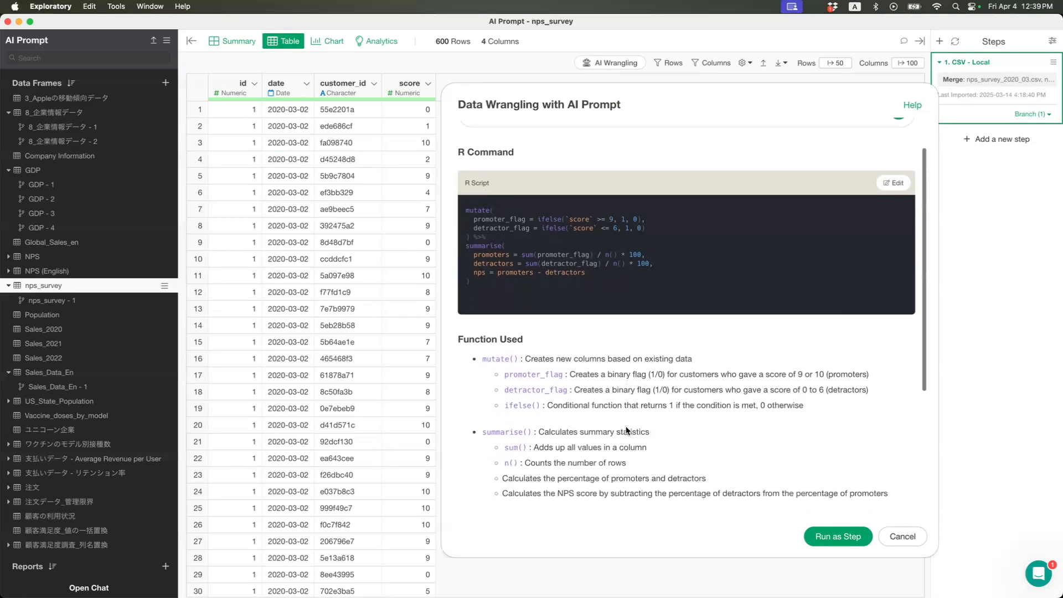
scroll(626, 425, "down", 1)
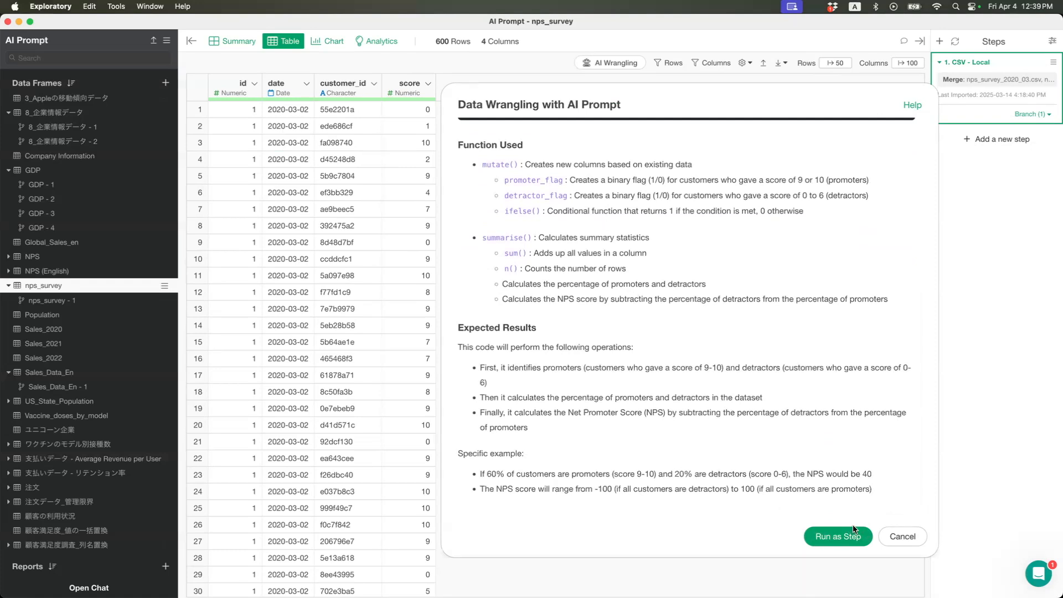
left_click(840, 536)
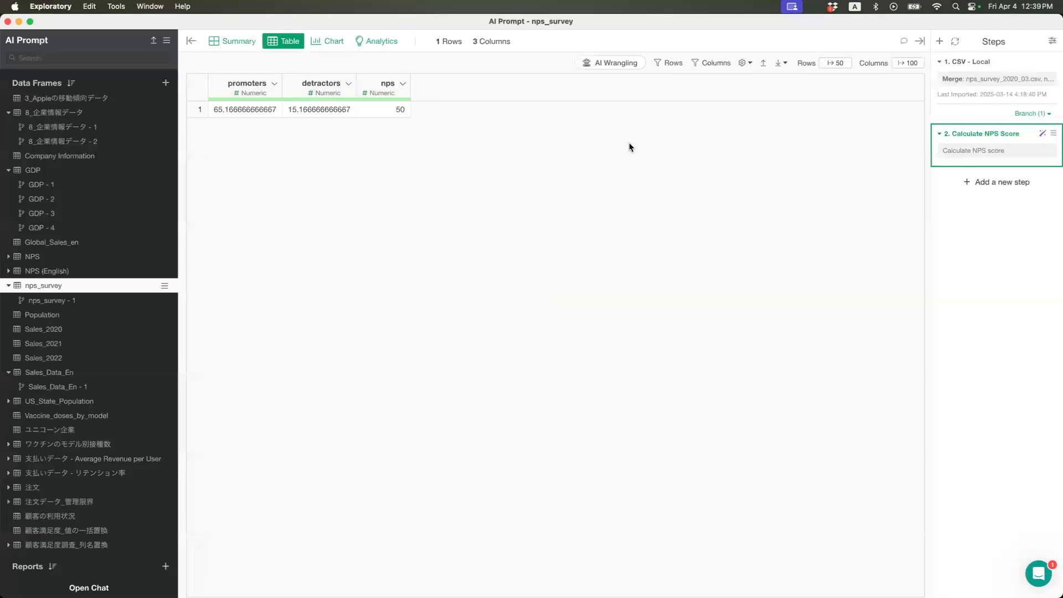
Check the code behind the NPS score step and the distribution of the date column at the source step
mouse_move(942, 138)
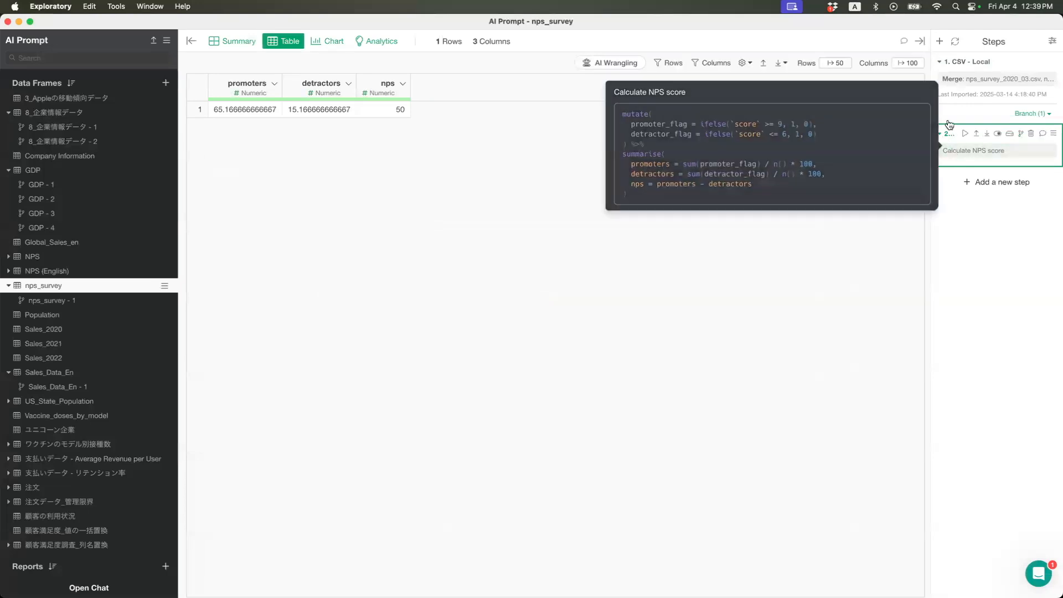
left_click(975, 91)
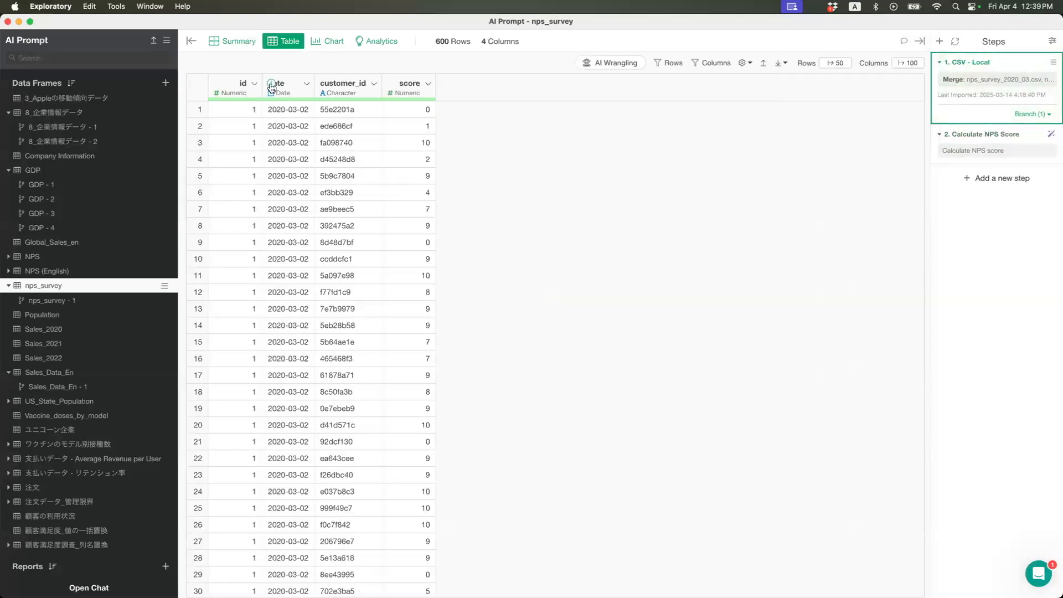
mouse_move(271, 87)
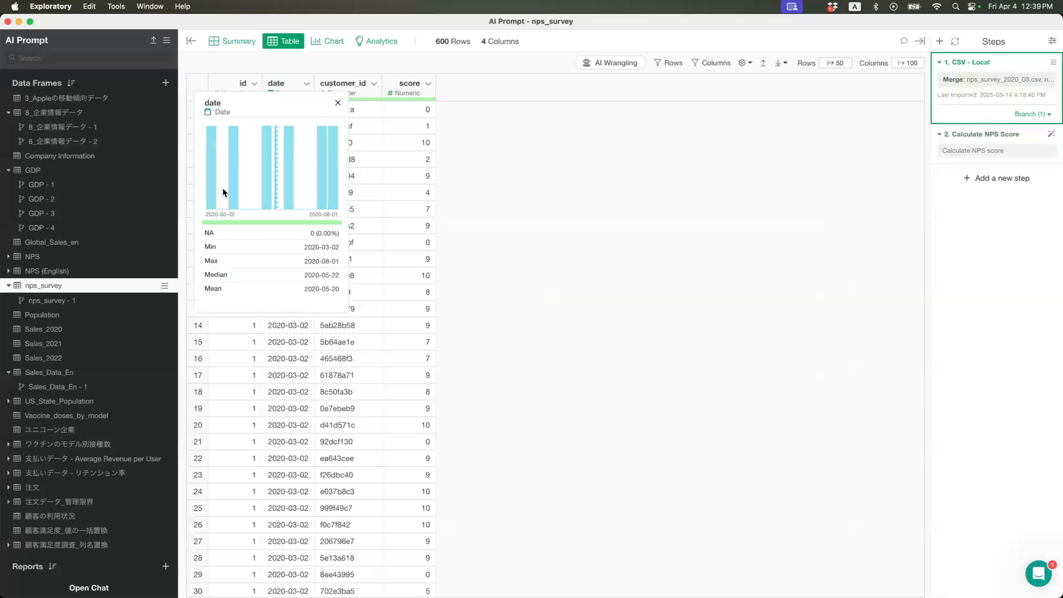
mouse_move(213, 201)
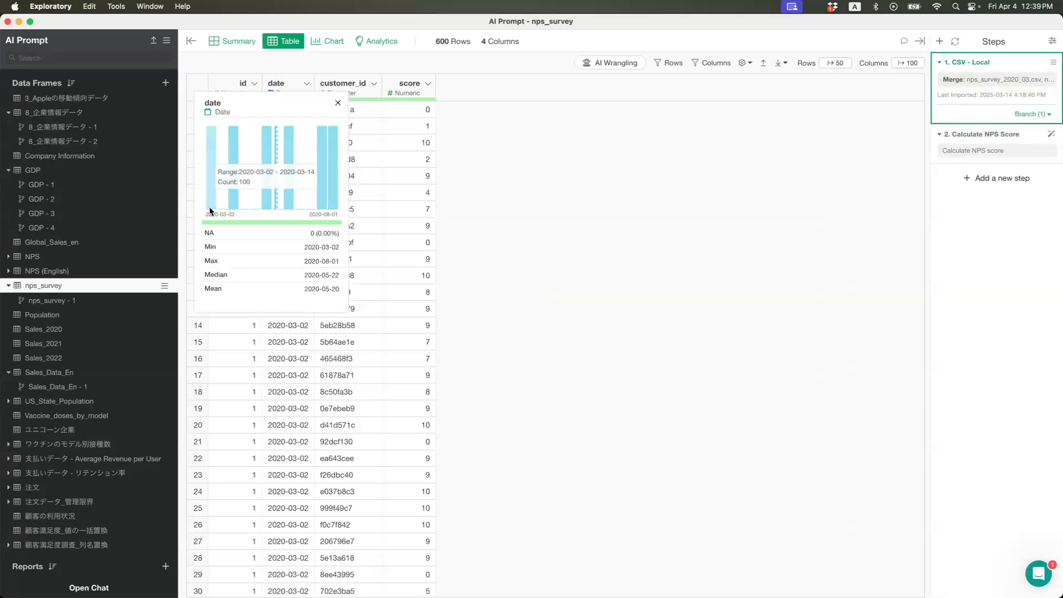
mouse_move(334, 206)
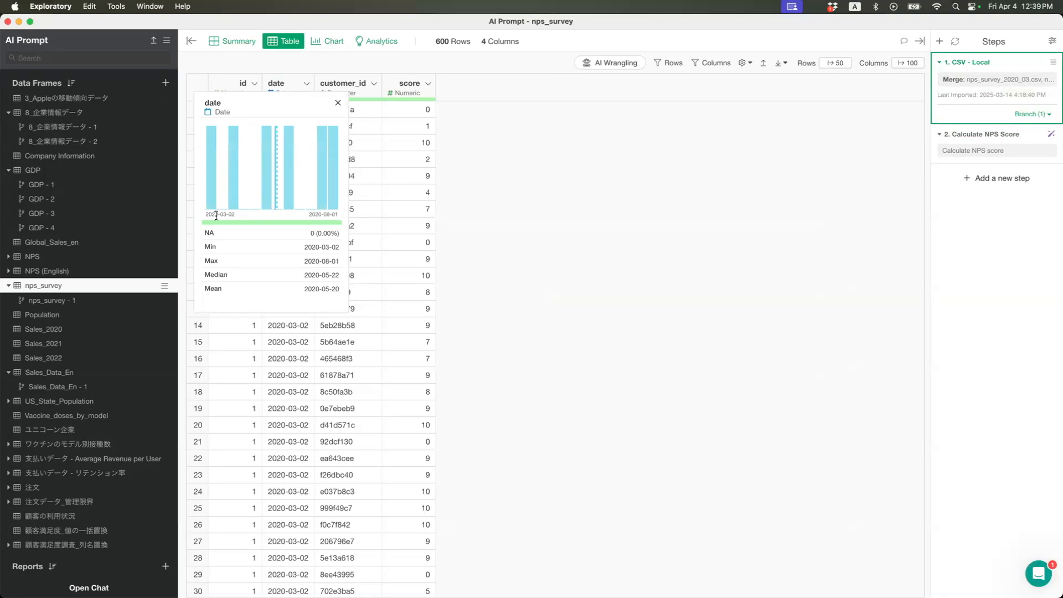
left_click(338, 103)
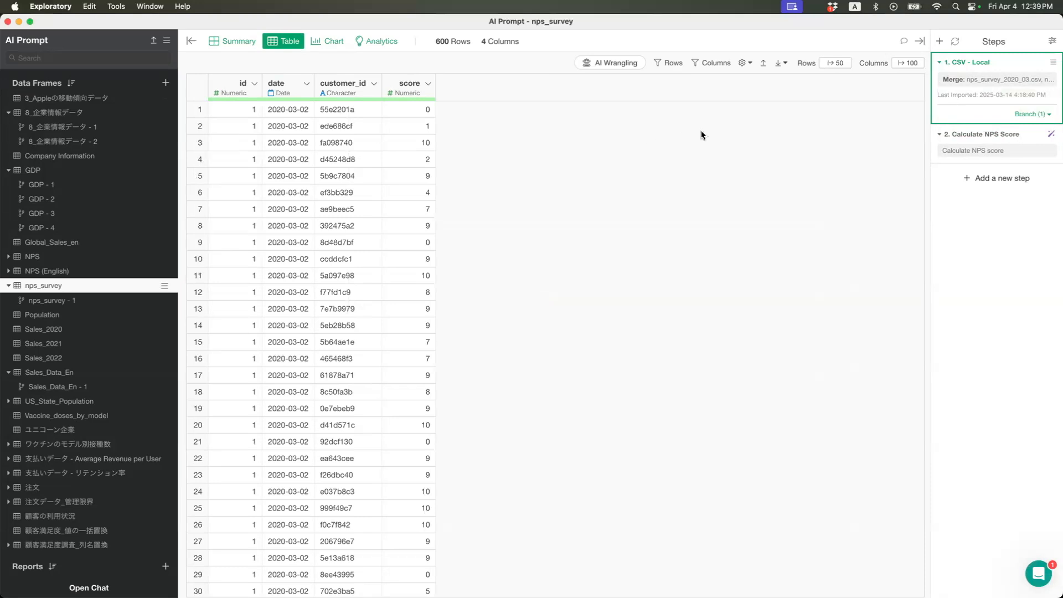
Extend the NPS score step's AI prompt with "by month", resubmit it, review the generated script and run it as a step
left_click(957, 136)
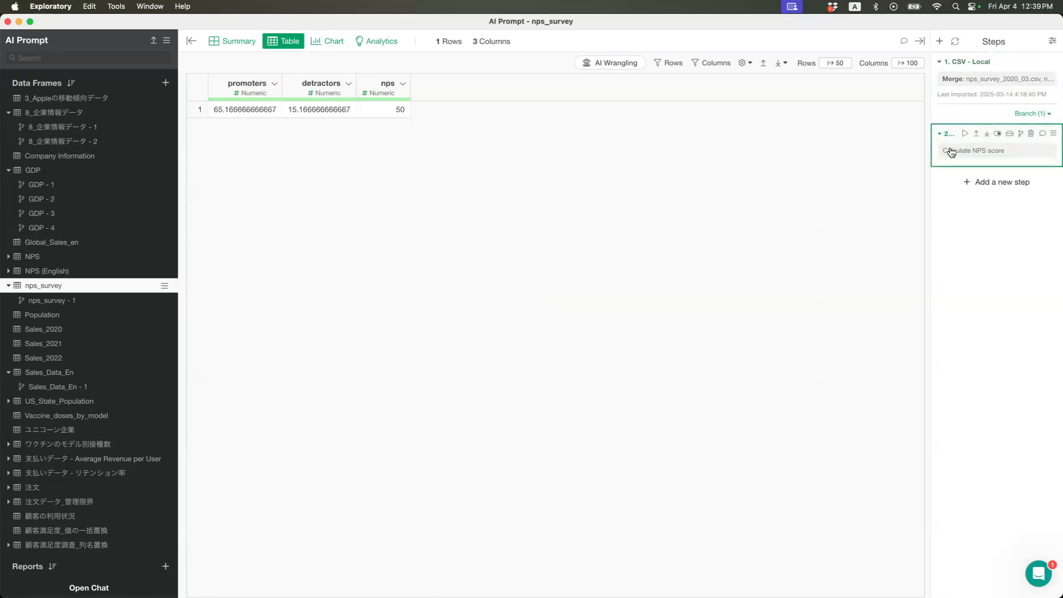
left_click(953, 155)
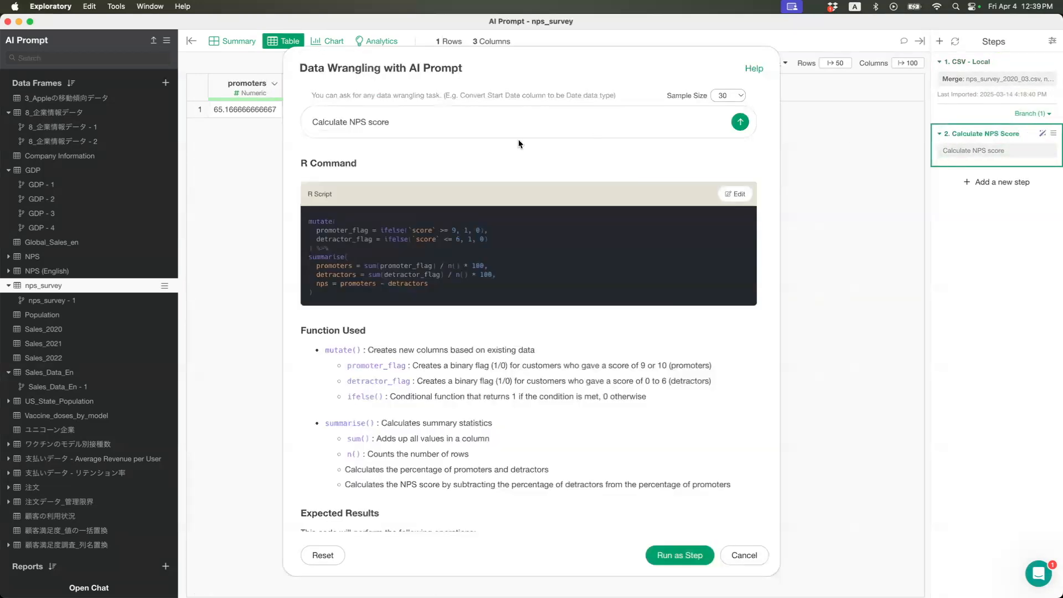
left_click(476, 120)
type("by month")
key("Return")
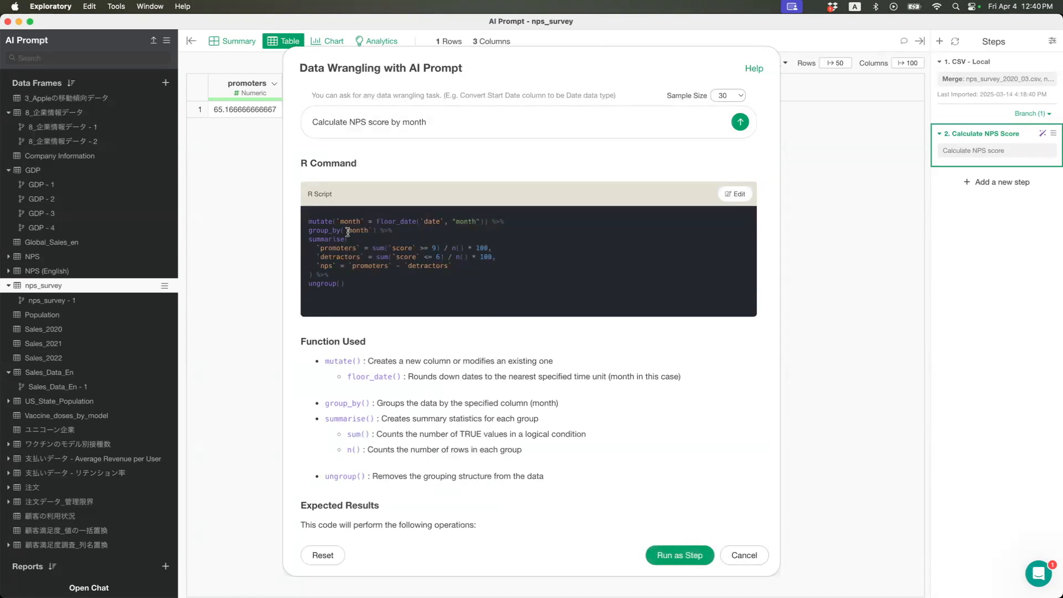
scroll(505, 443, "down", 1)
scroll(505, 443, "down", 5)
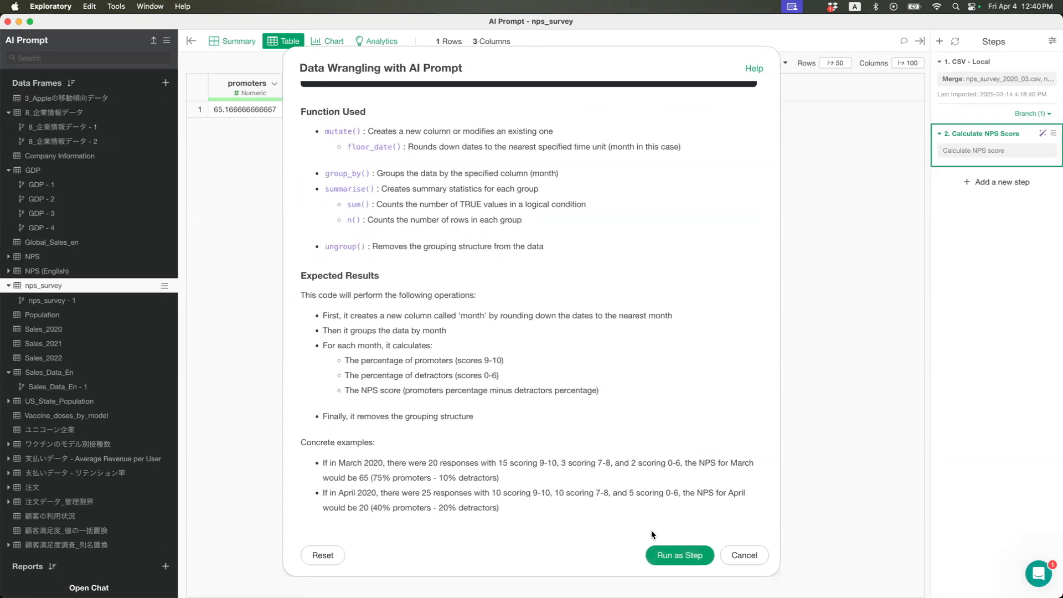
left_click(672, 558)
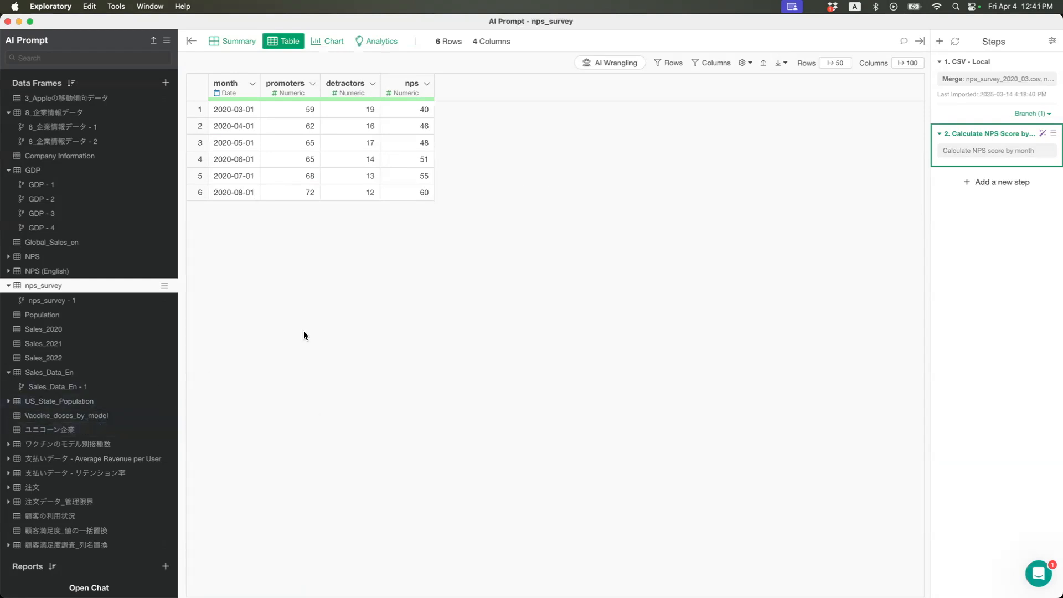
In the Vaccine_doses_by_model data frame, submit the AI prompt "Update the column names based on the 1st row through 4th row information"
left_click(115, 416)
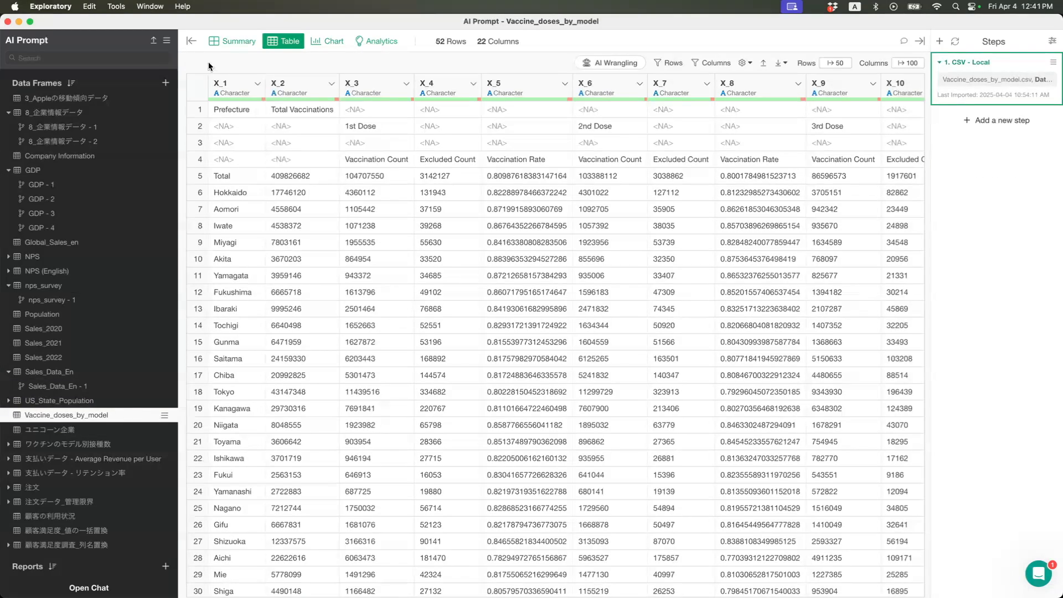
left_click(190, 41)
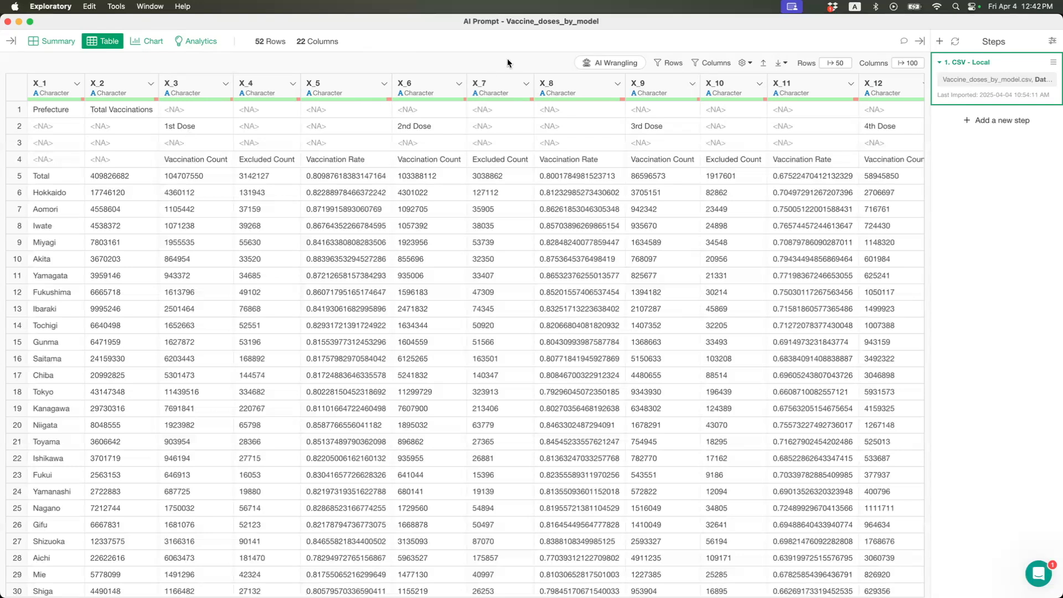
left_click(610, 63)
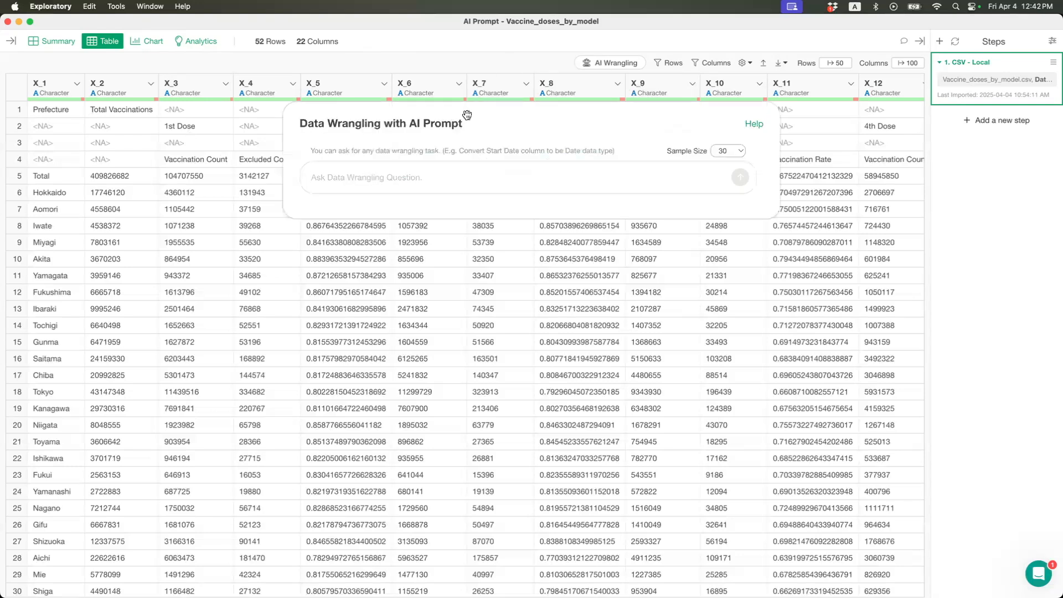
left_click_drag(534, 123, 629, 86)
left_click(587, 143)
type("Update the column names based on the ")
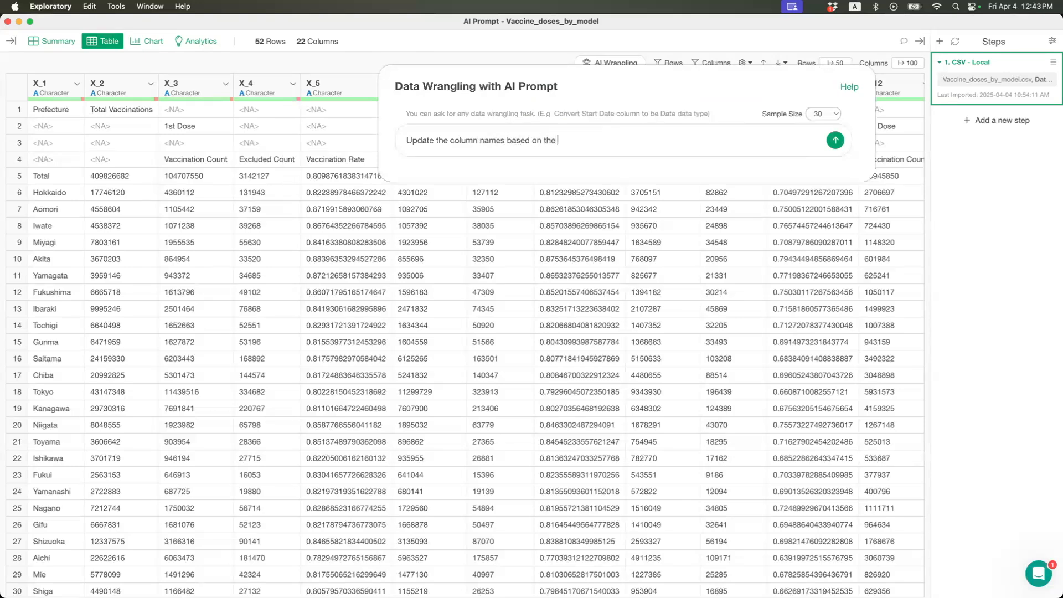
type("1st row through 4th row information")
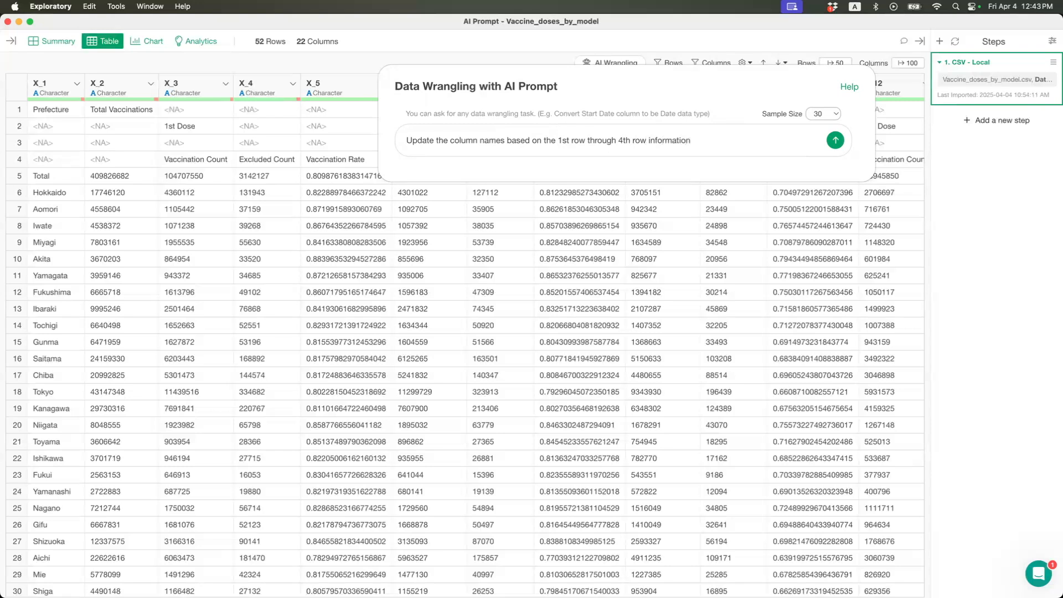
key("Return")
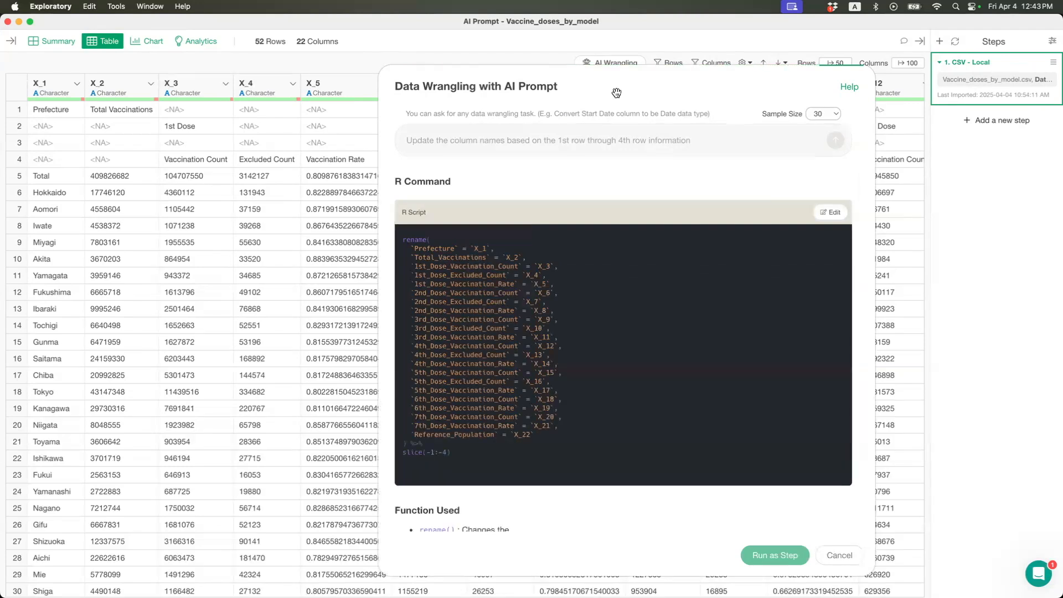
Examine the column rename mappings in the generated R script, including the prefecture, total and per-dose columns
left_click_drag(616, 92, 610, 63)
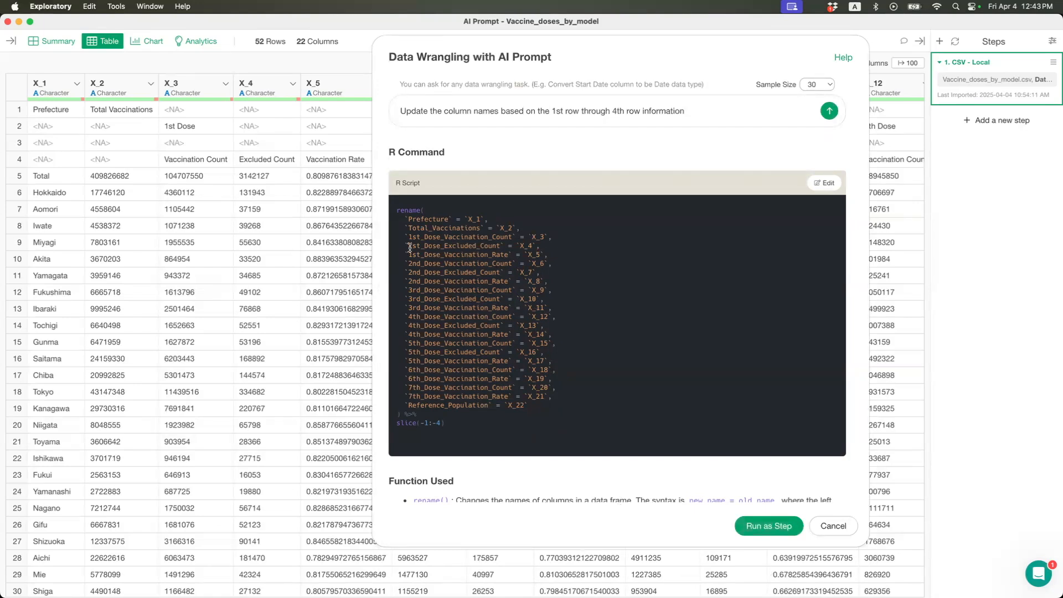
left_click_drag(409, 238, 518, 255)
left_click(428, 271)
left_click_drag(474, 267, 554, 279)
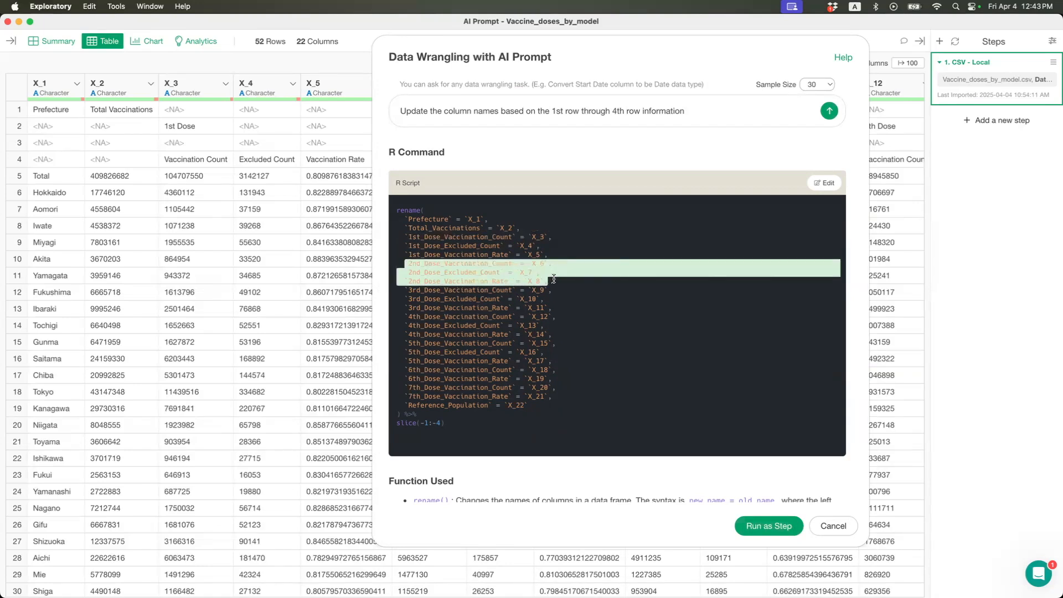
left_click(553, 279)
left_click_drag(404, 219, 530, 227)
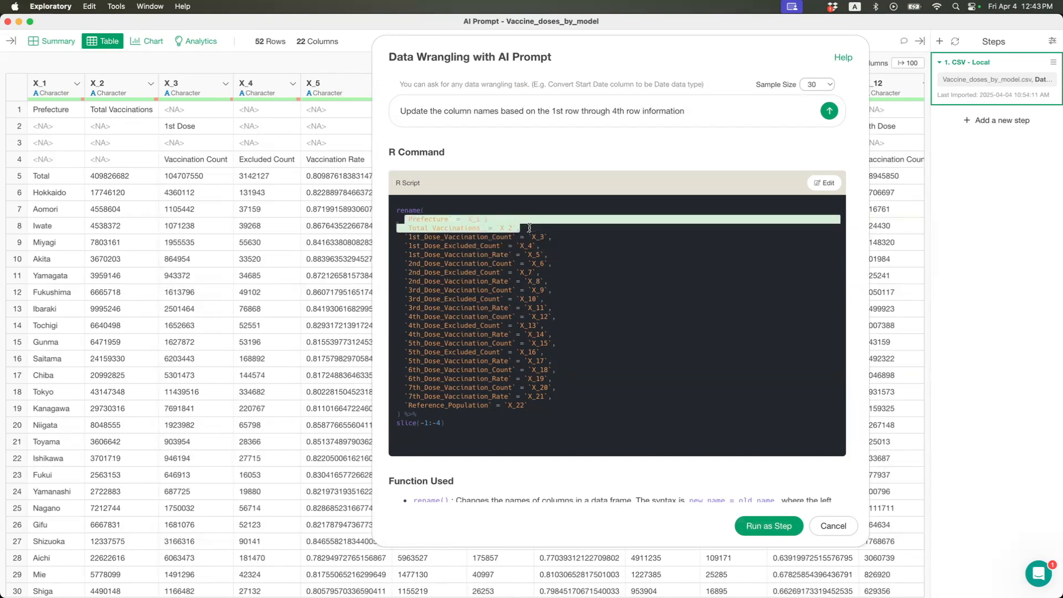
left_click(547, 313)
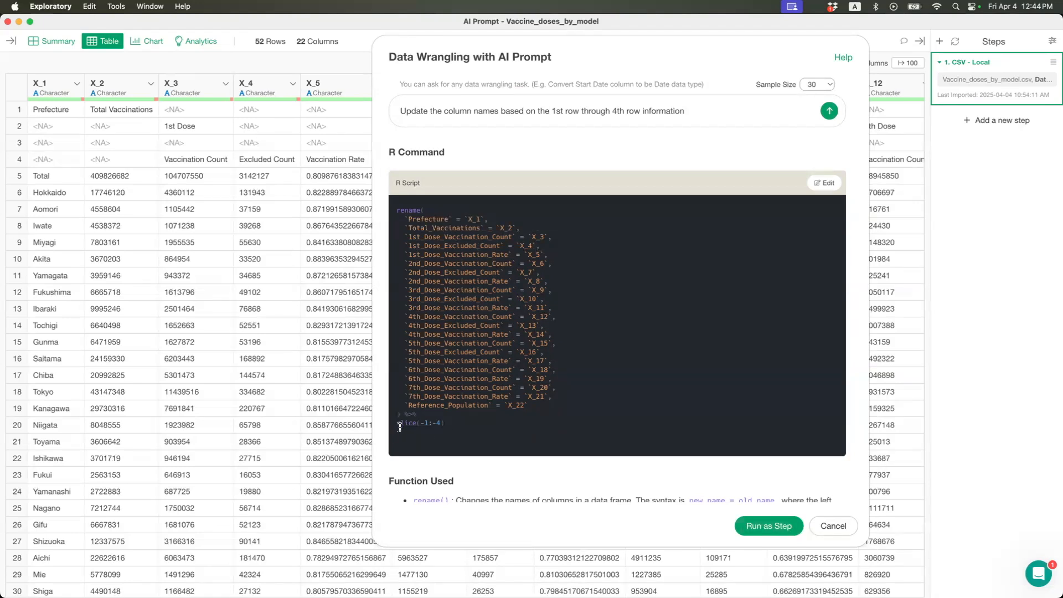
Review the generated script's function explanations and expected results, and run it as a step
scroll(404, 425, "down", 5)
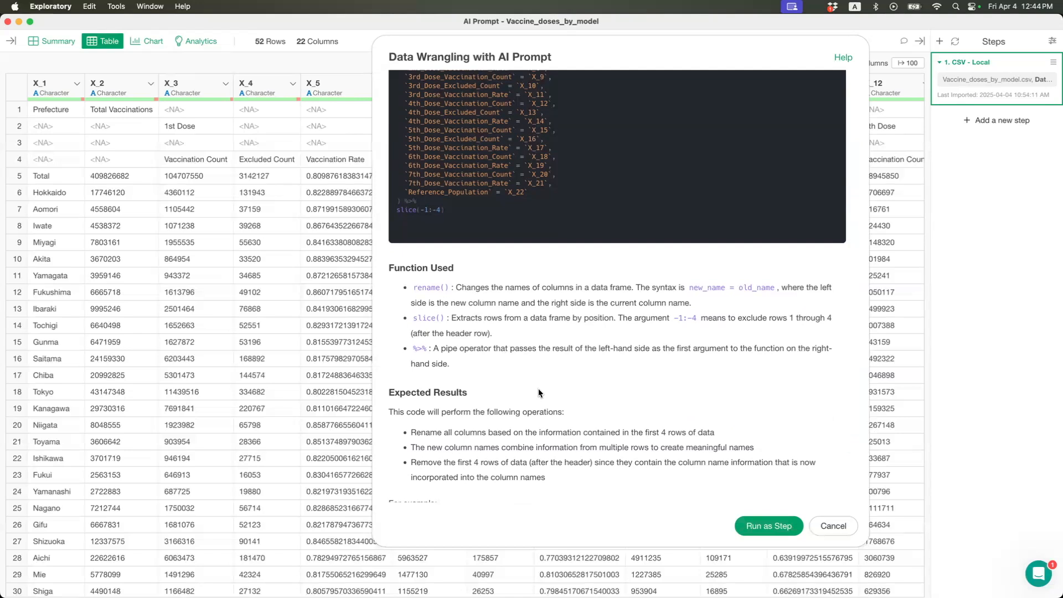
scroll(538, 389, "down", 3)
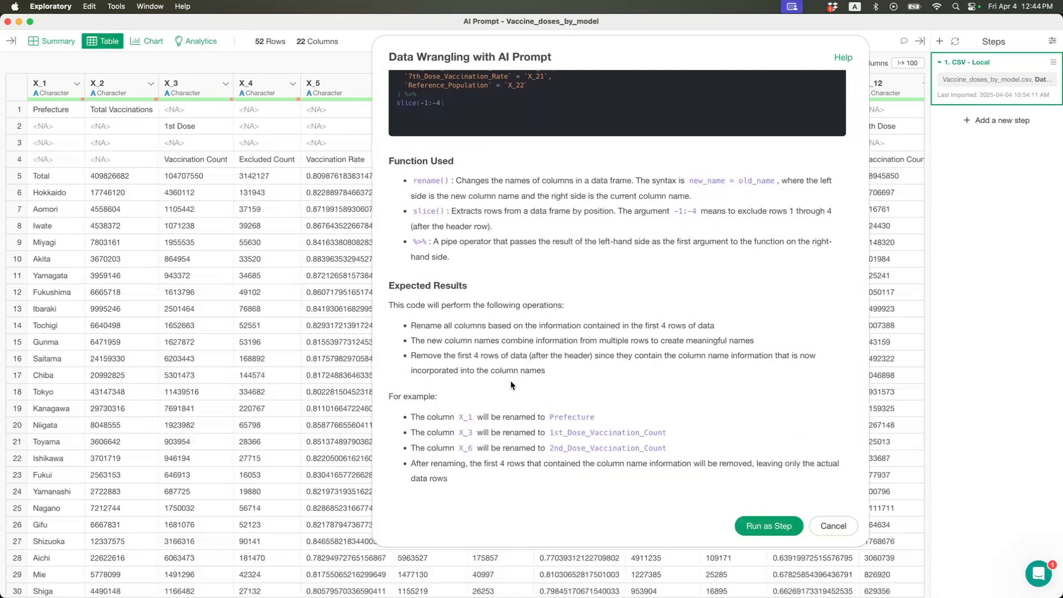
left_click_drag(411, 355, 560, 368)
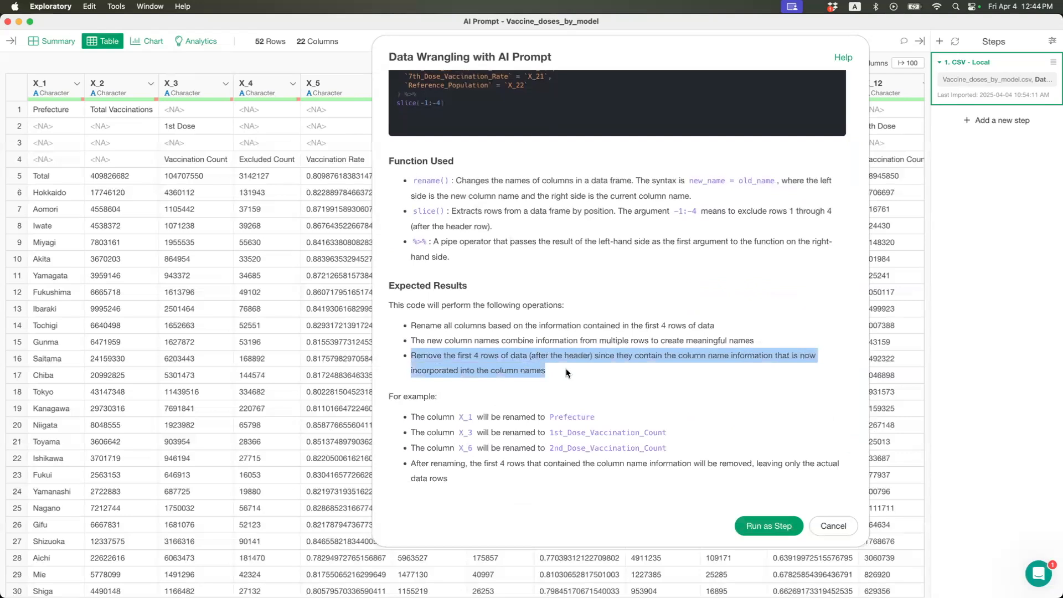
left_click(566, 372)
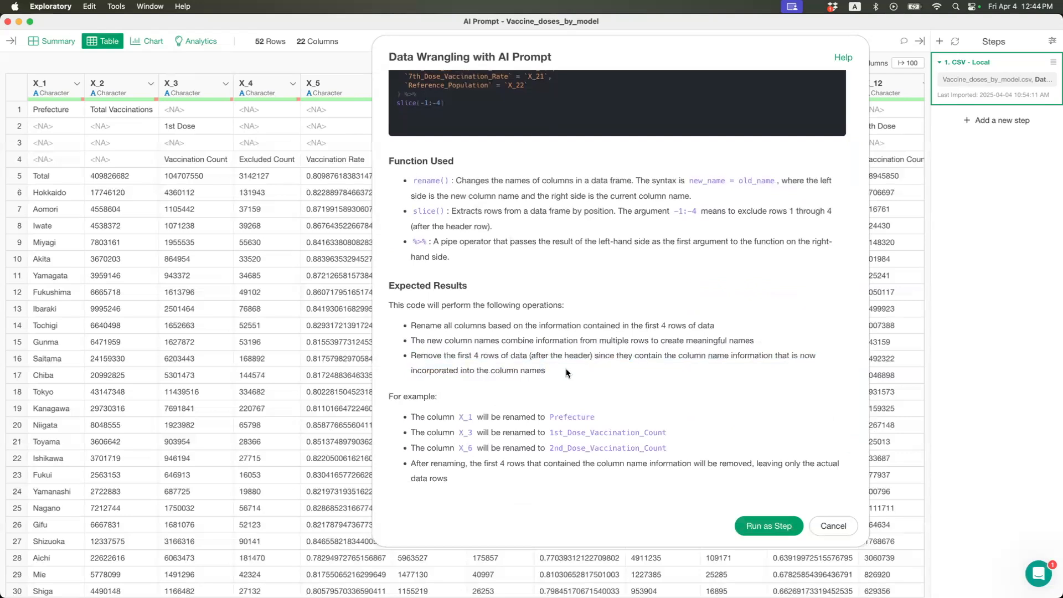
scroll(566, 369, "up", 1)
scroll(566, 370, "up", 6)
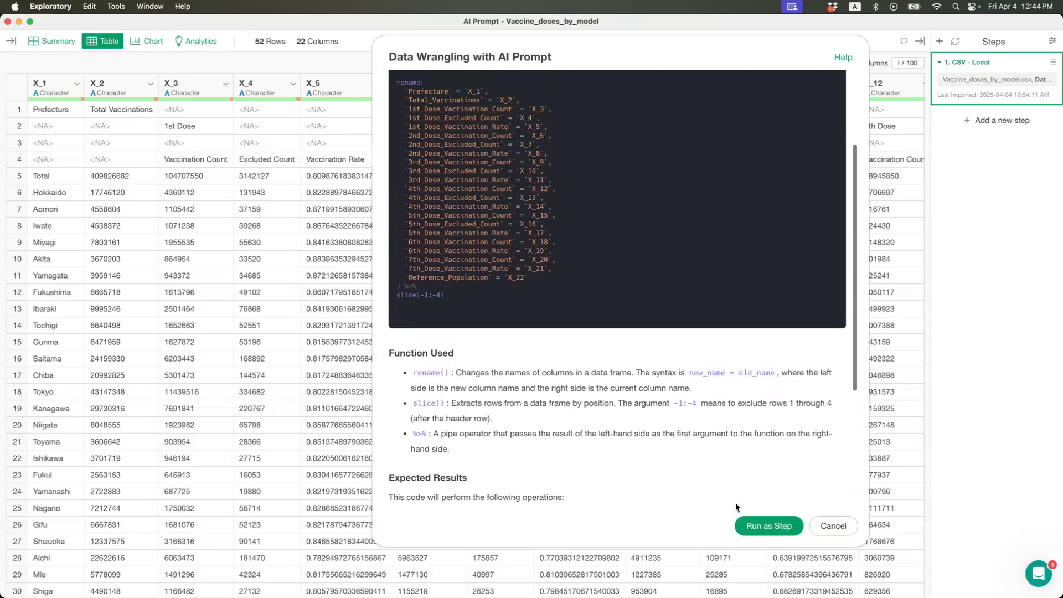
left_click(756, 524)
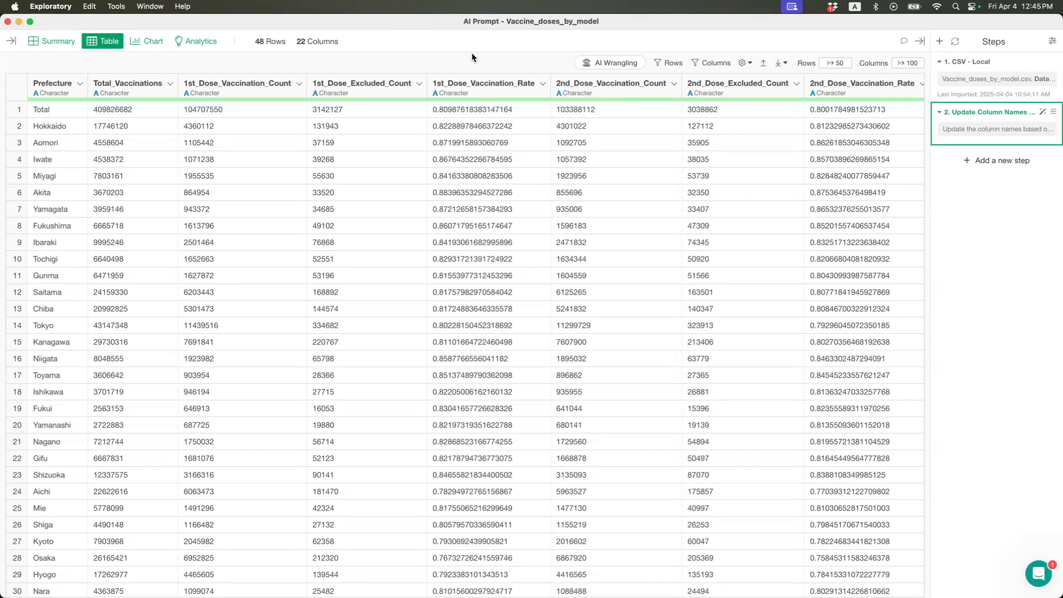
Switch to Keynote and play the slideshow from the "How that works?" slide, advancing to the question and prompt diagram
key("super+Tab")
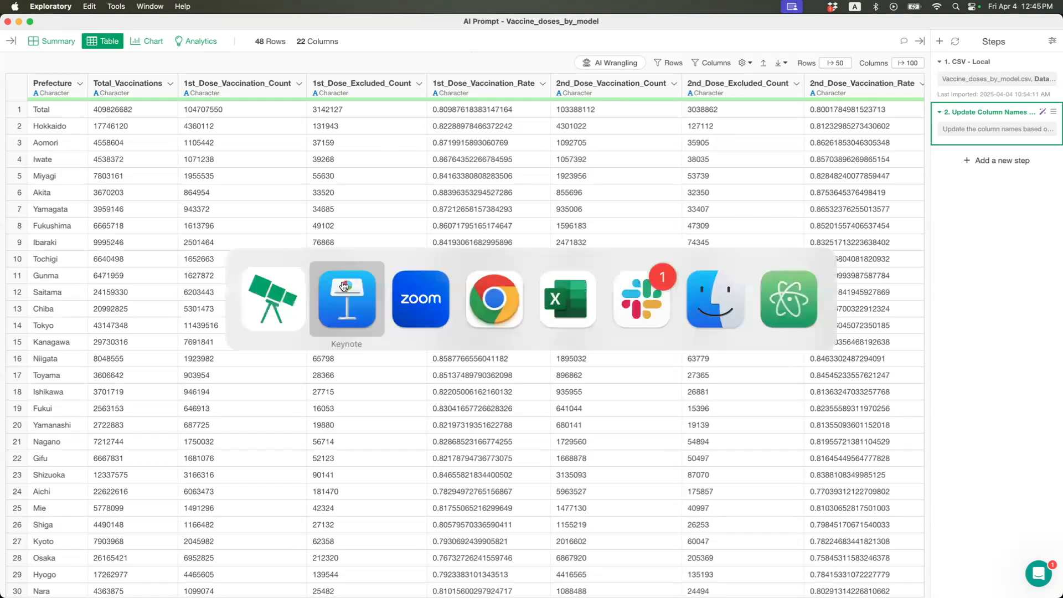
scroll(57, 374, "down", 15)
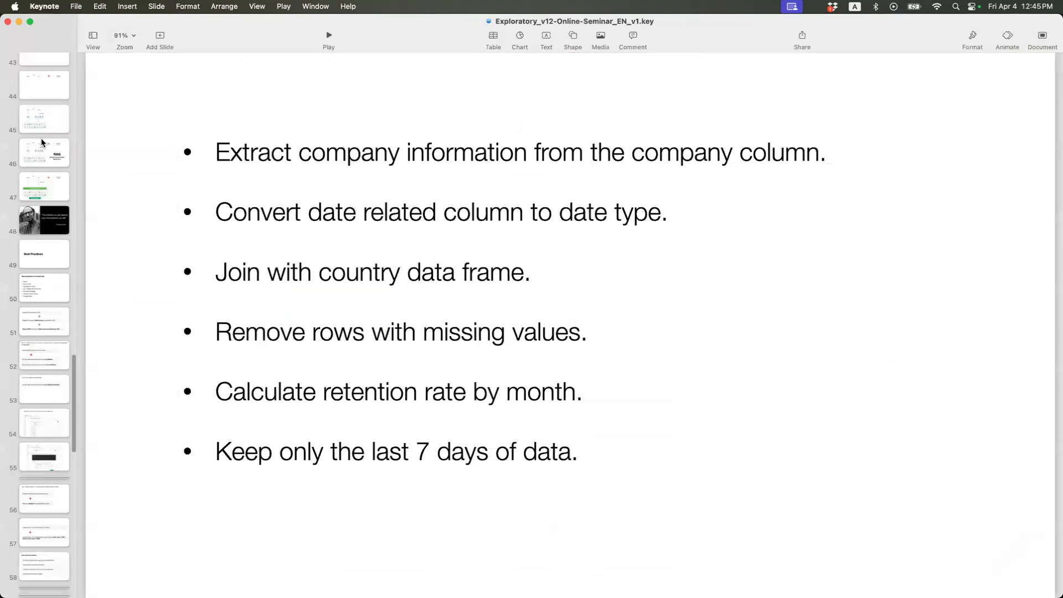
scroll(41, 136, "up", 3)
left_click(31, 121)
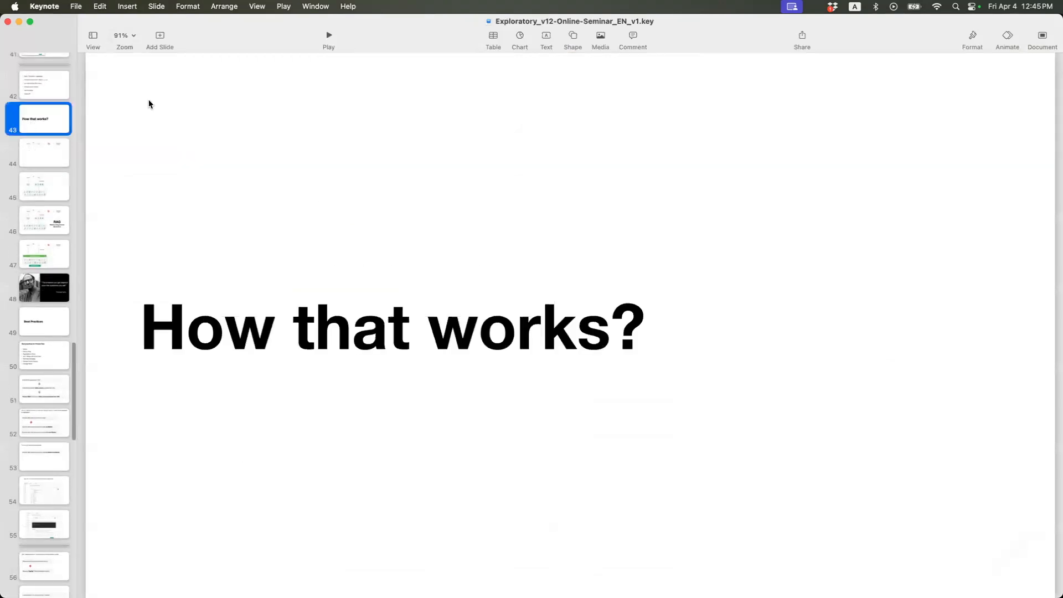
left_click(329, 37)
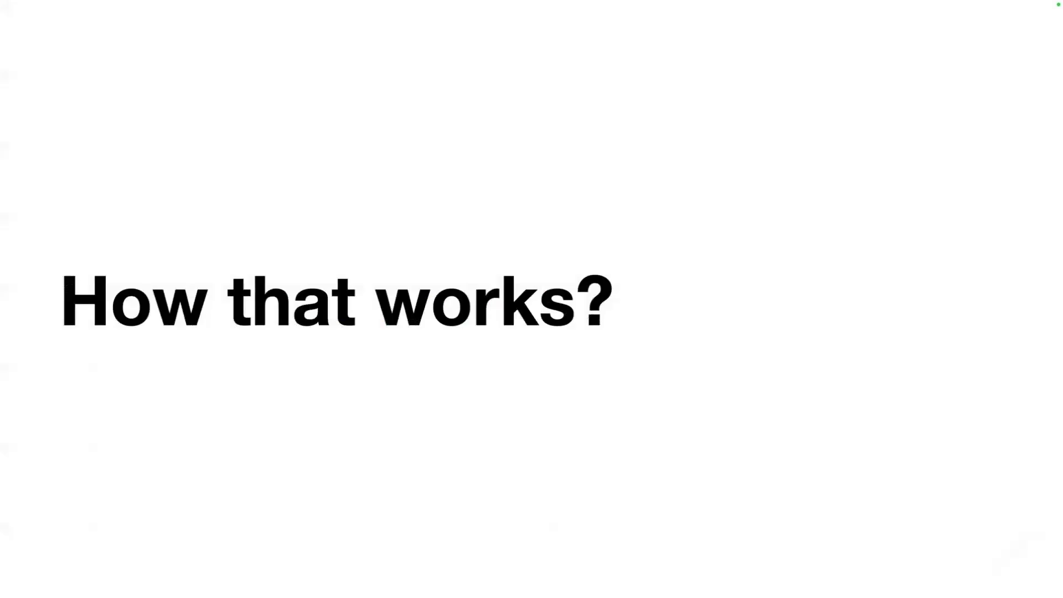
key("Right")
key("Left")
key("Right")
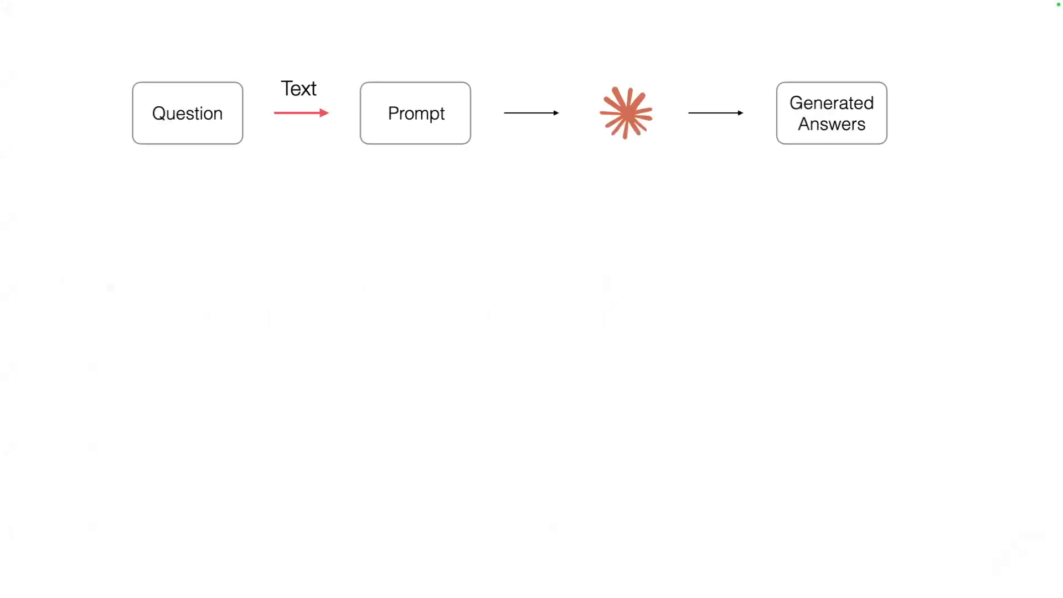